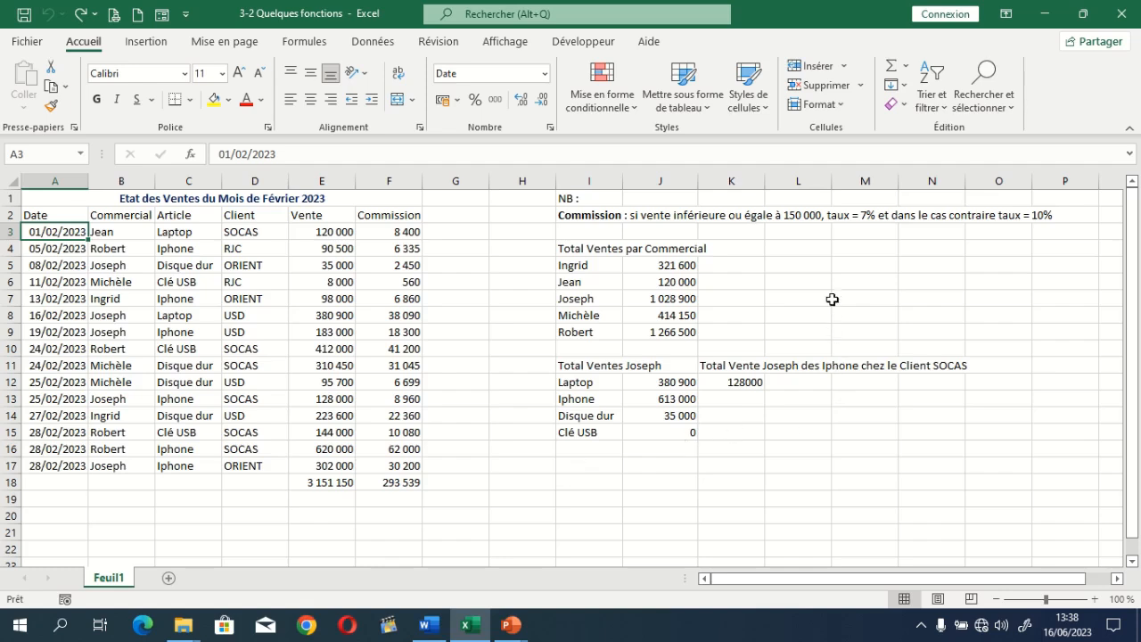
Format the sales list A2:F17 as a table with headers, using a green medium table style.
left_click(825, 250)
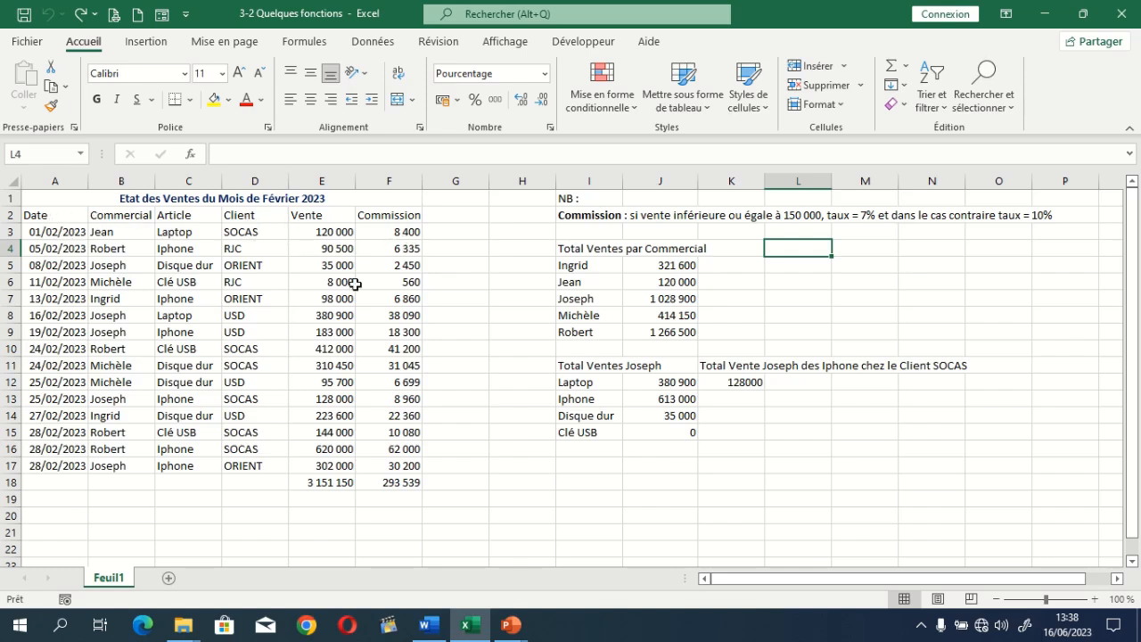
left_click(134, 237)
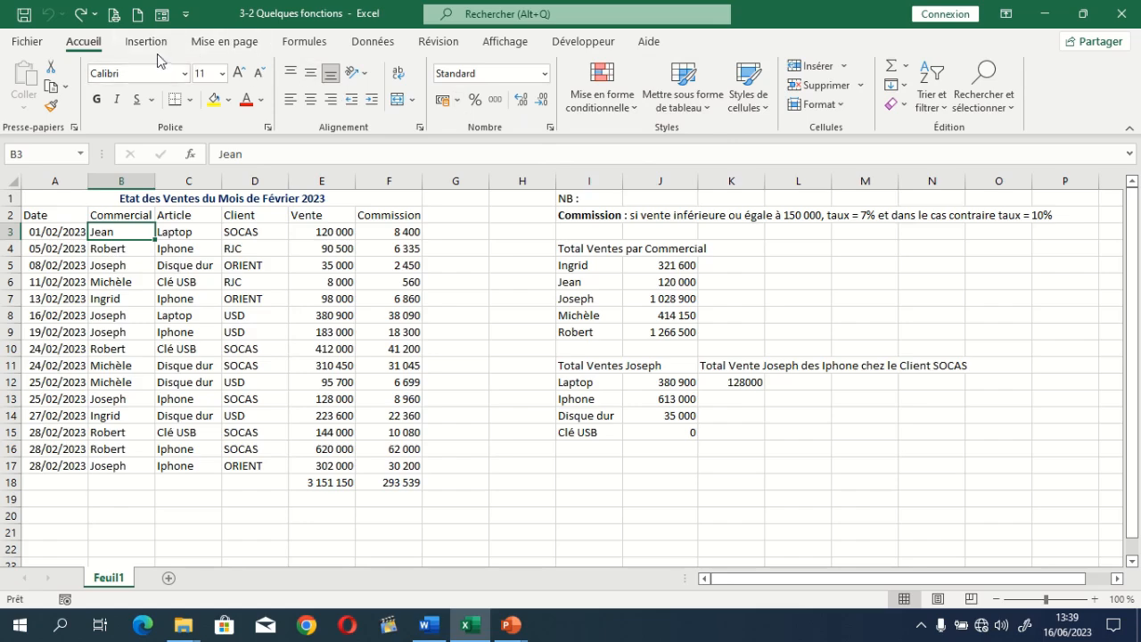
left_click(707, 108)
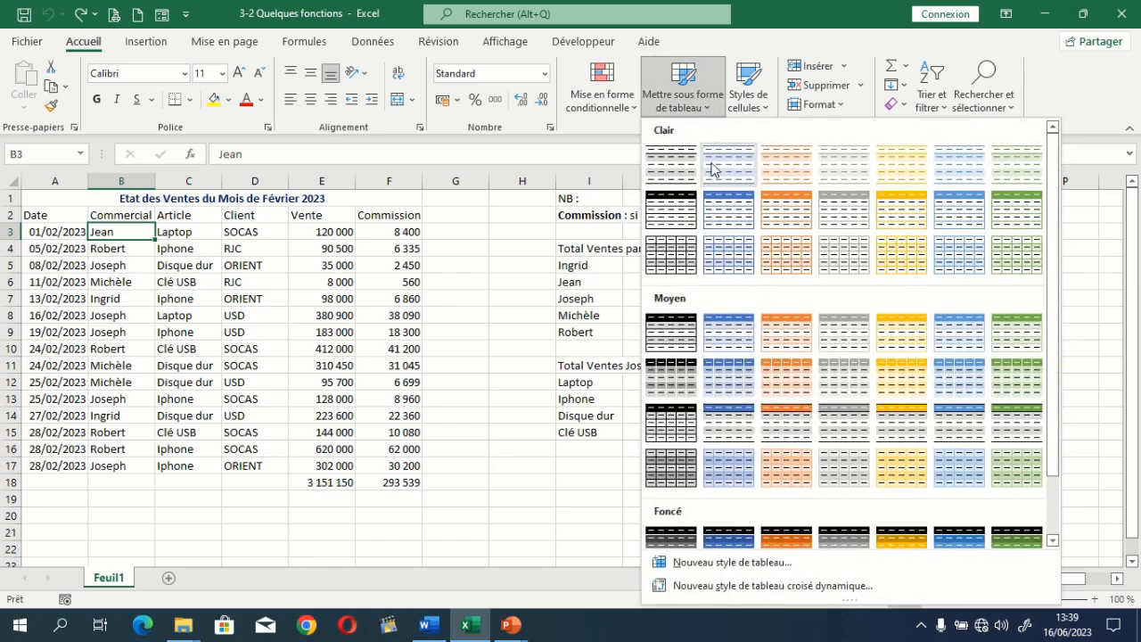
left_click(1023, 339)
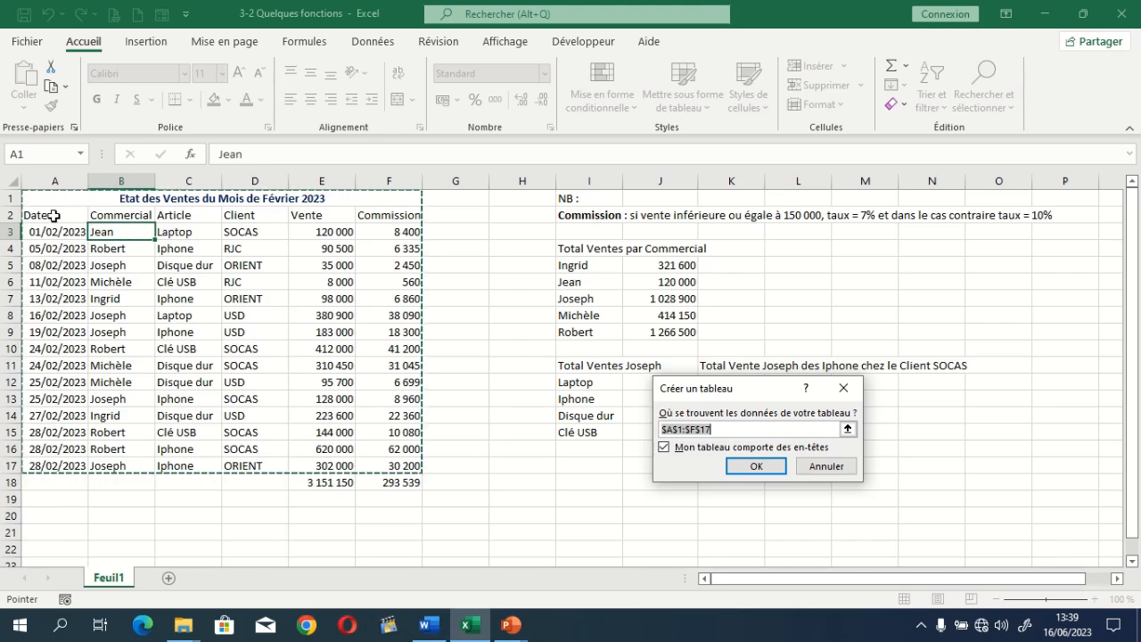
left_click_drag(54, 216, 378, 459)
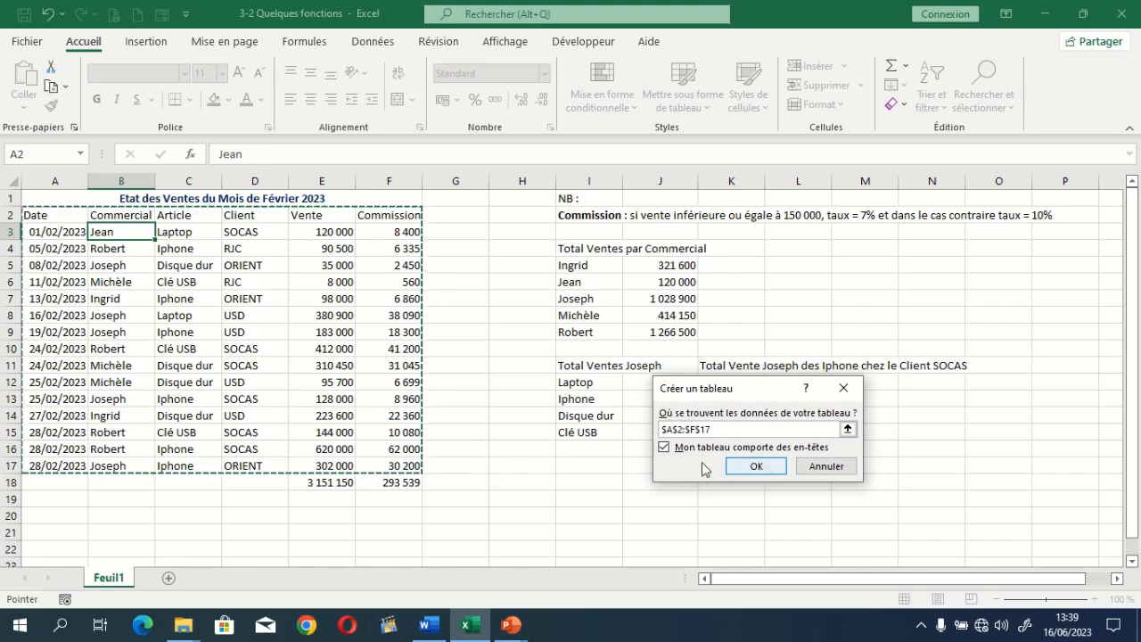
left_click(756, 467)
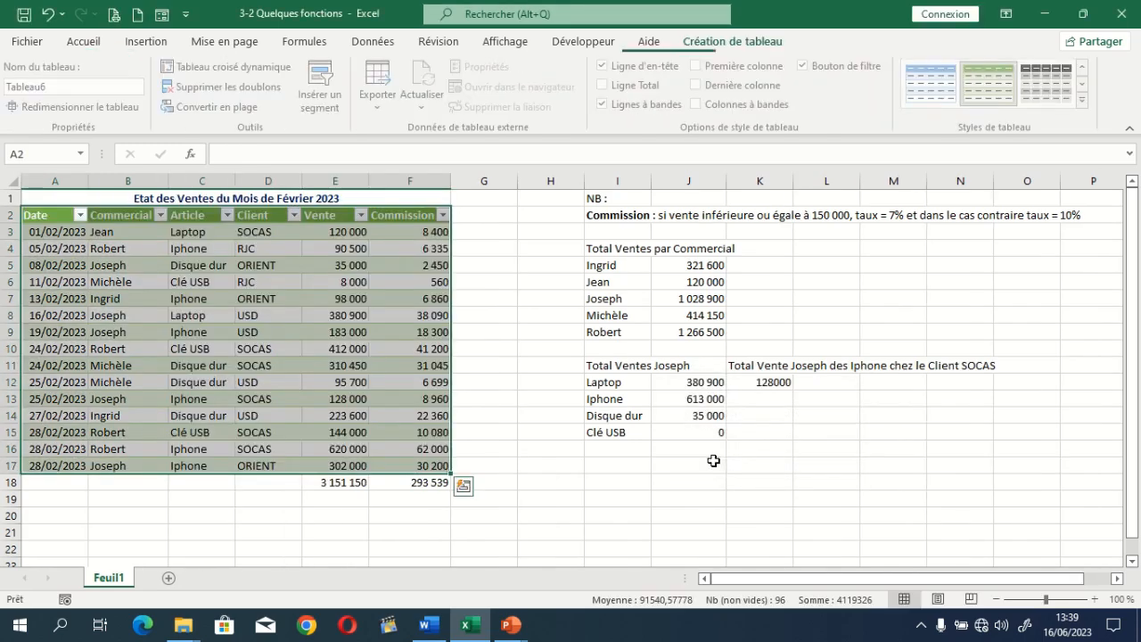
left_click(162, 252)
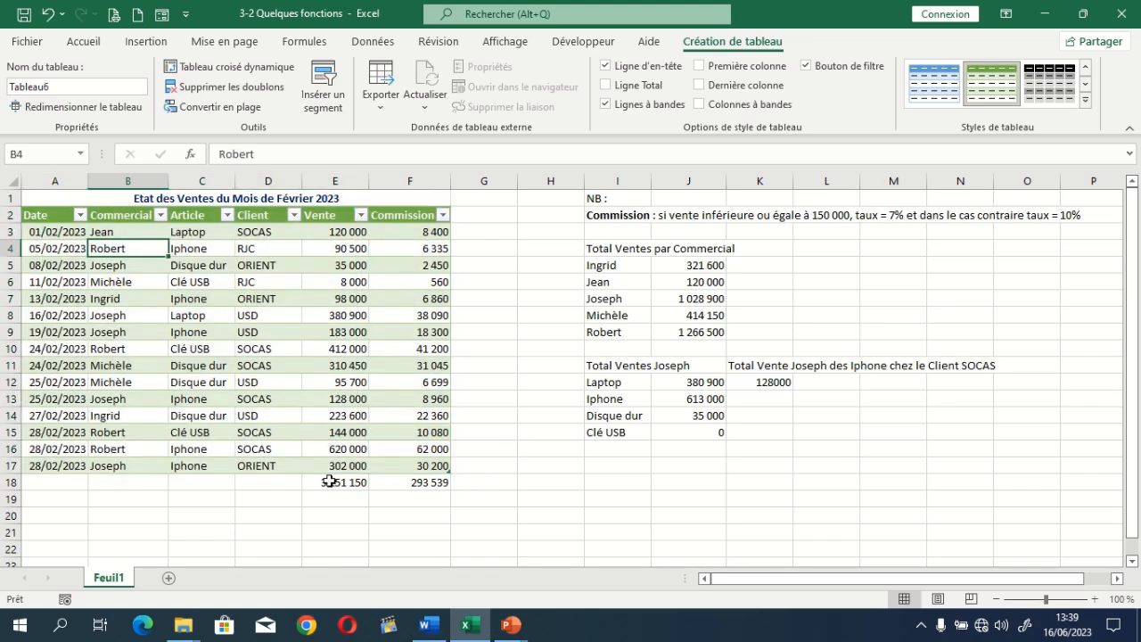
Delete the Vente and Commission totals in E18:F18 below the table.
left_click_drag(329, 481, 419, 482)
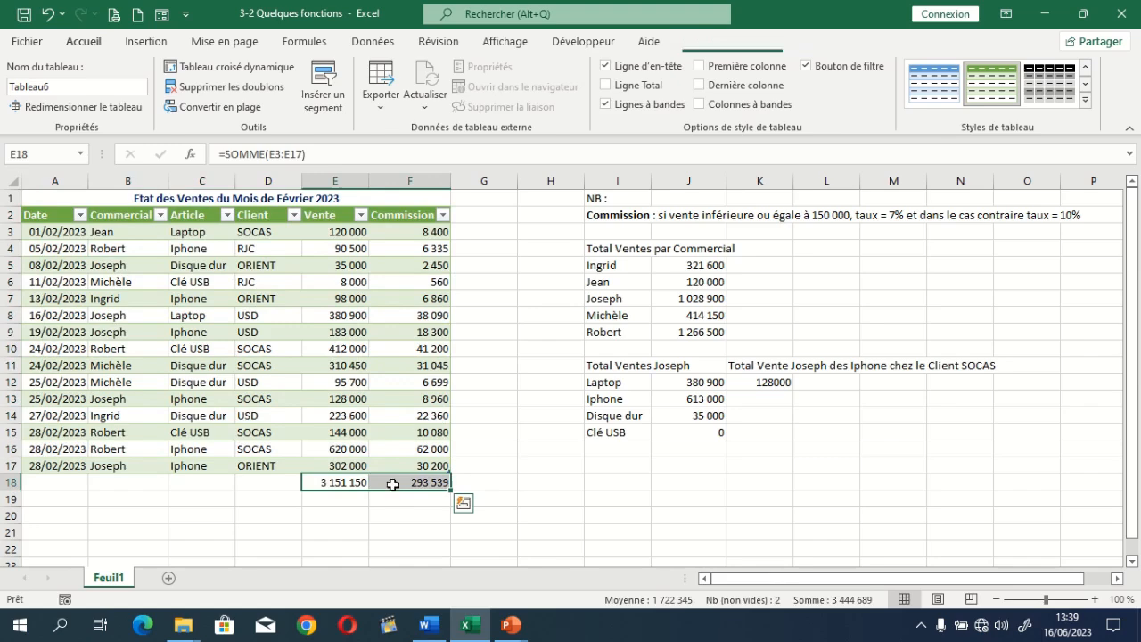
key("Delete")
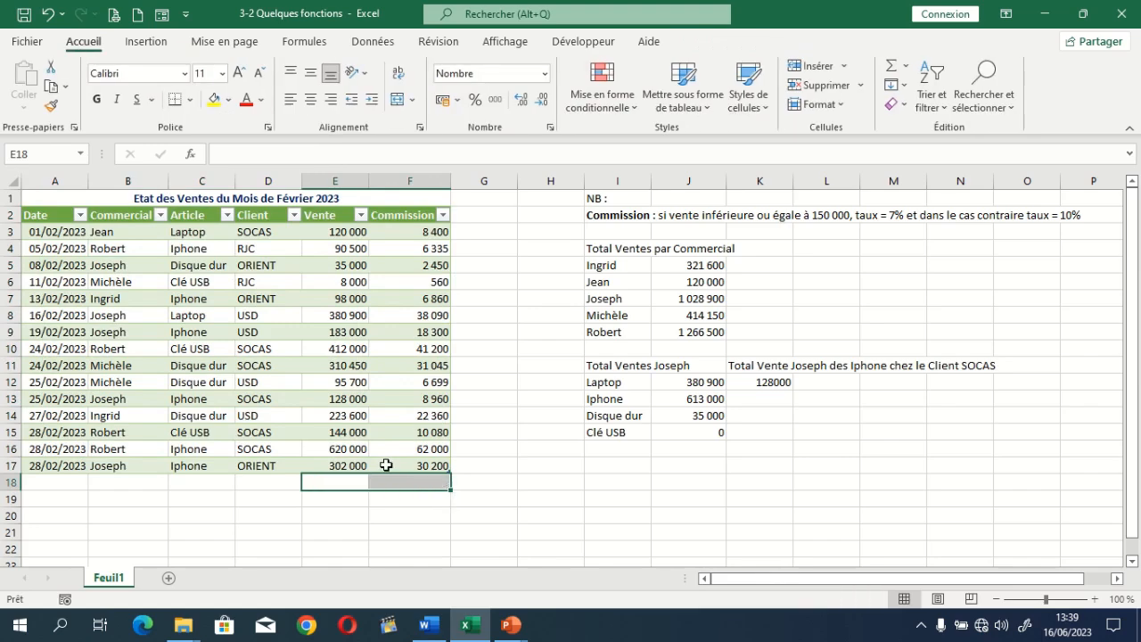
left_click(477, 486)
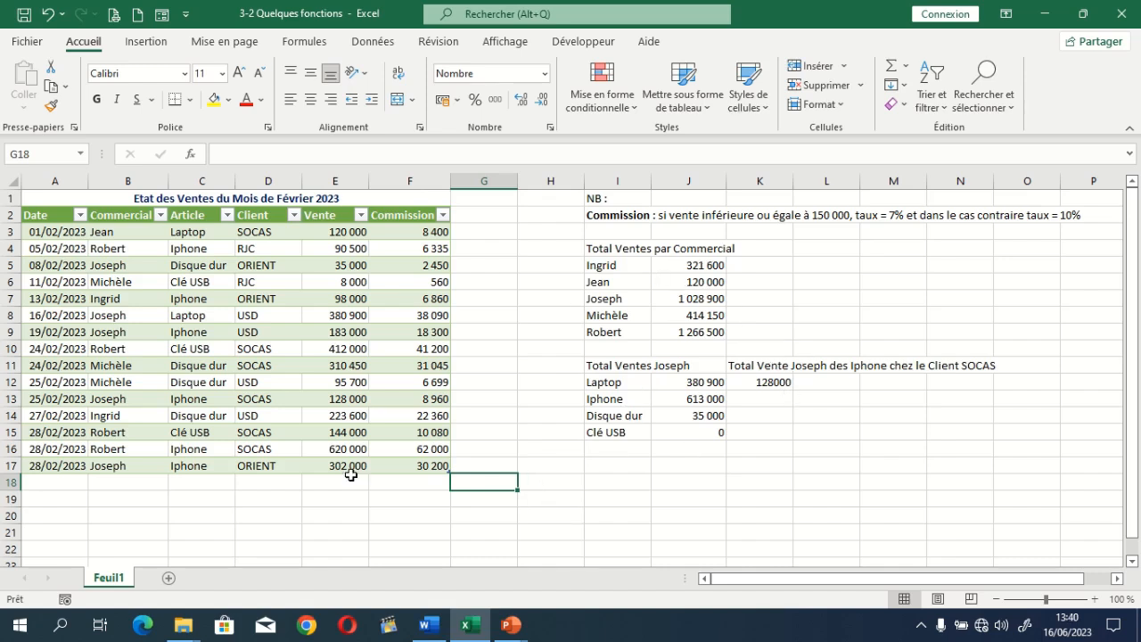
Add a sale in row 18 dated 28/2/23 with the salesperson's name, article Laptop, client USD and a Vente of 212000.
left_click(51, 482)
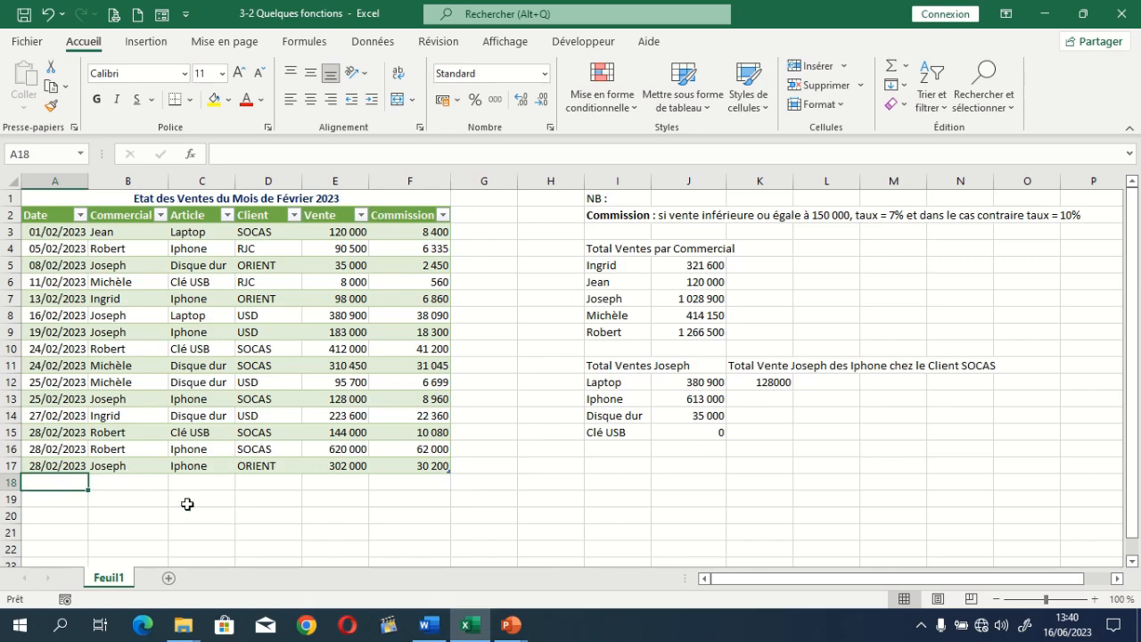
type("2")
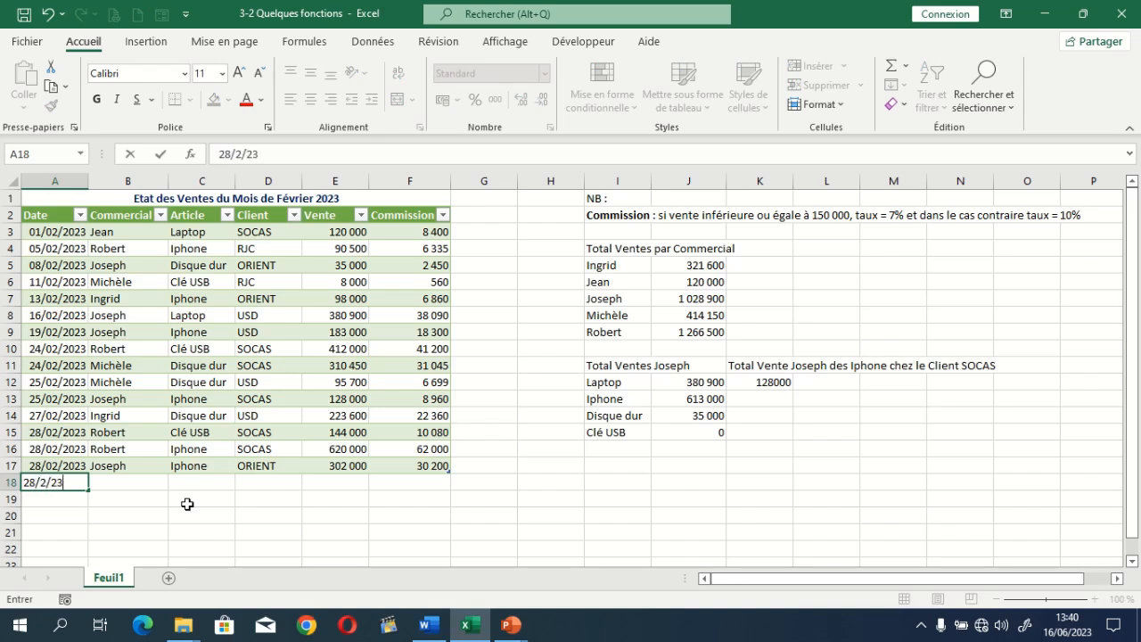
type("8/2/23")
key("Tab")
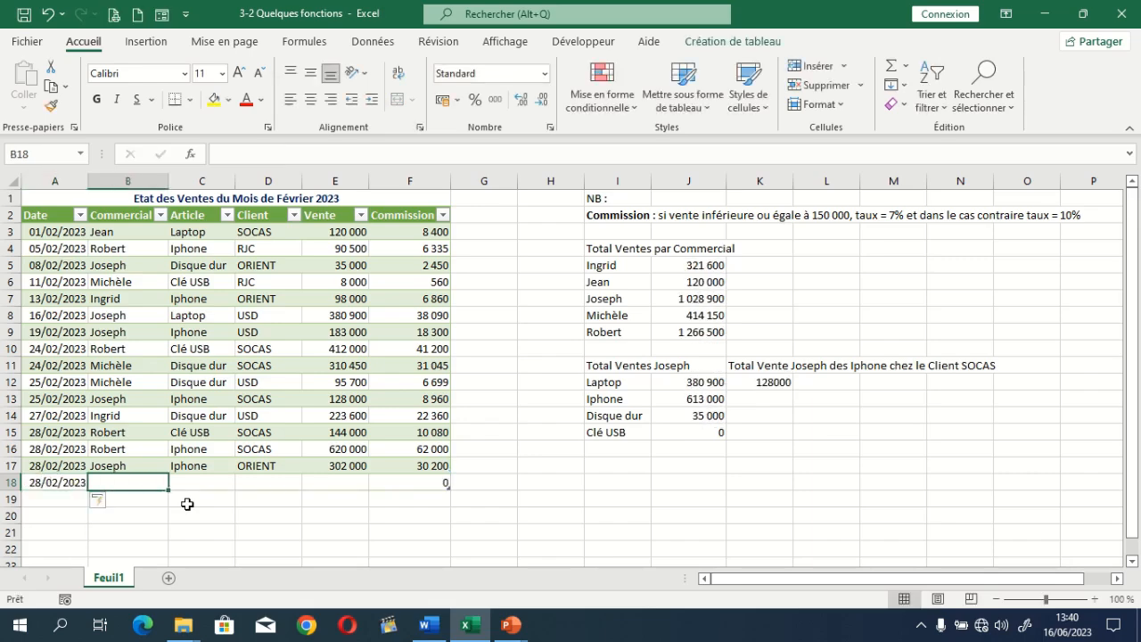
type("Jean")
key("Tab")
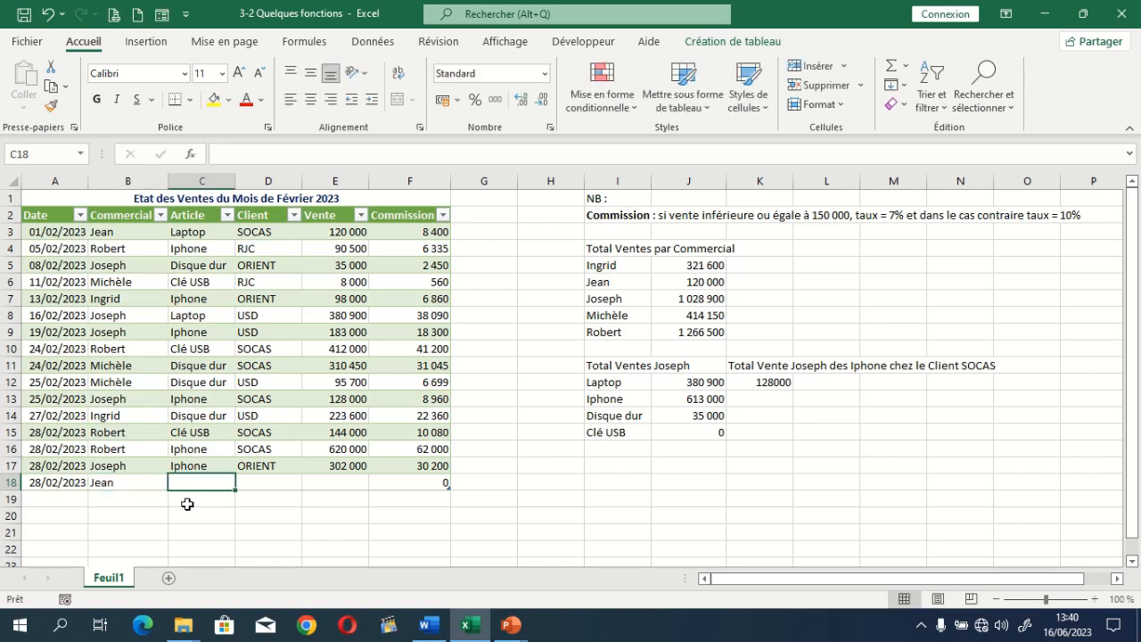
type("Laptop")
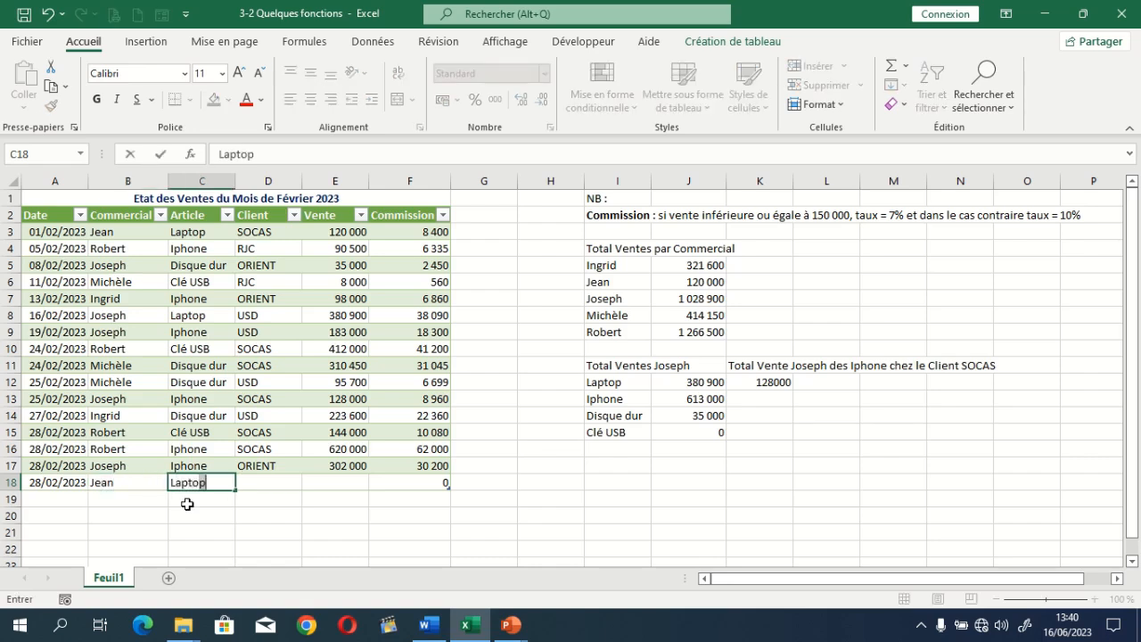
key("Tab")
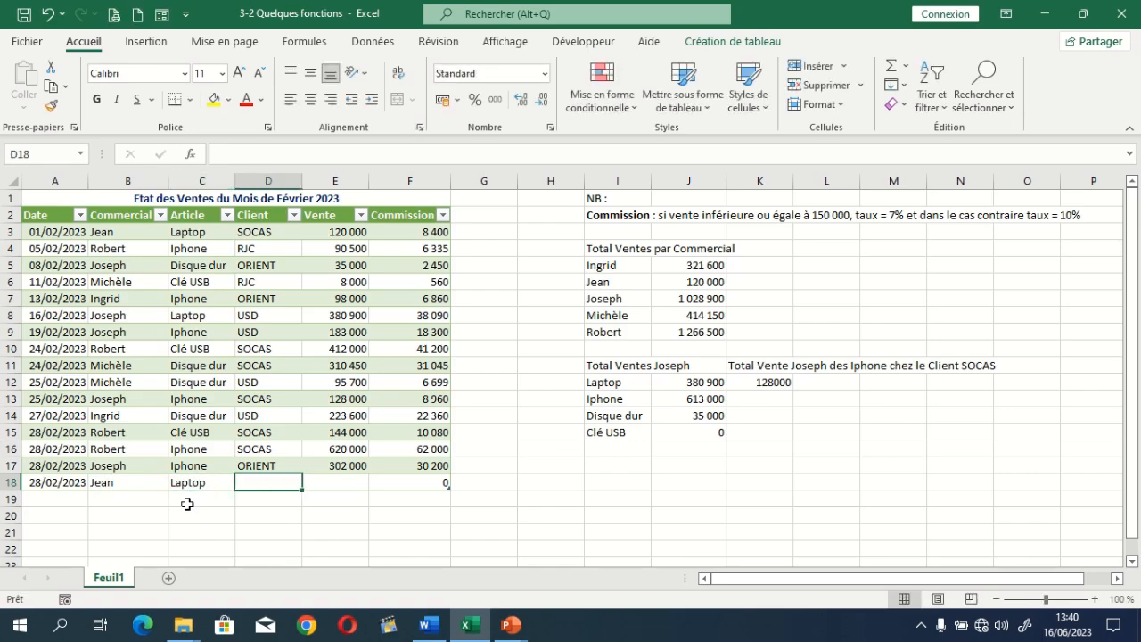
type("USD")
key("Tab")
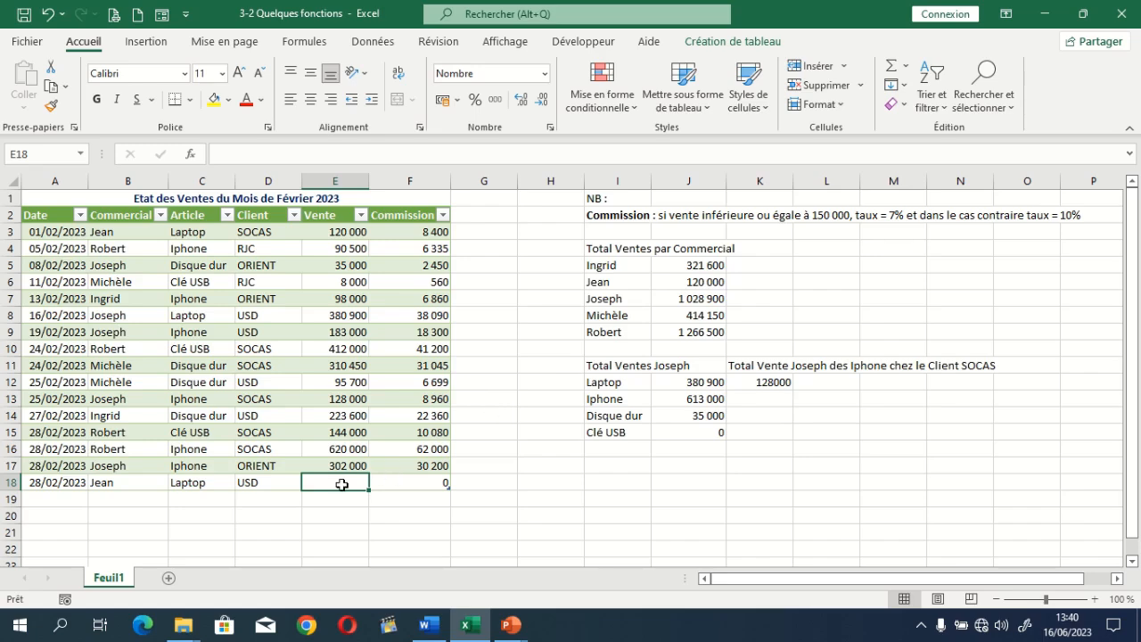
type("21")
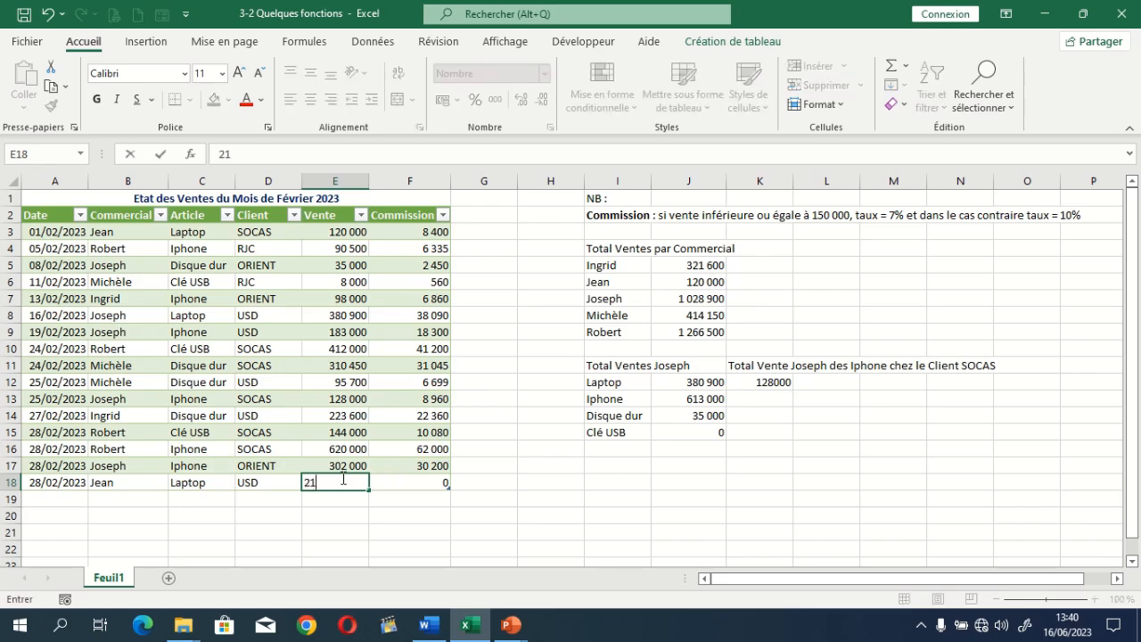
type("2000")
key("Return")
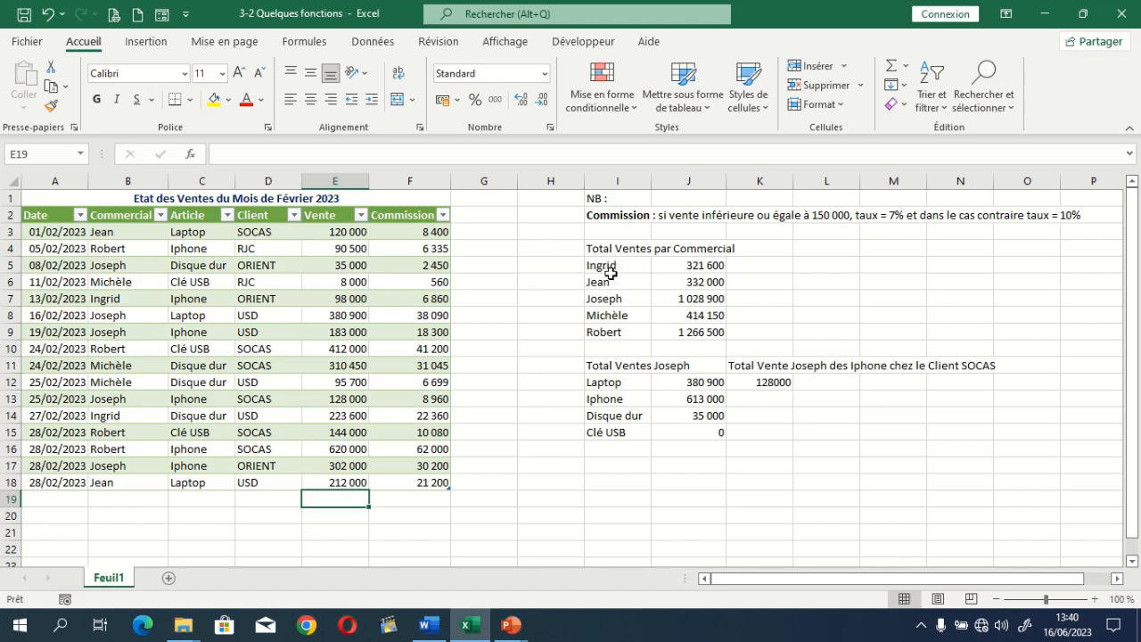
Enter the label "Nom :" in cell I18.
left_click(629, 480)
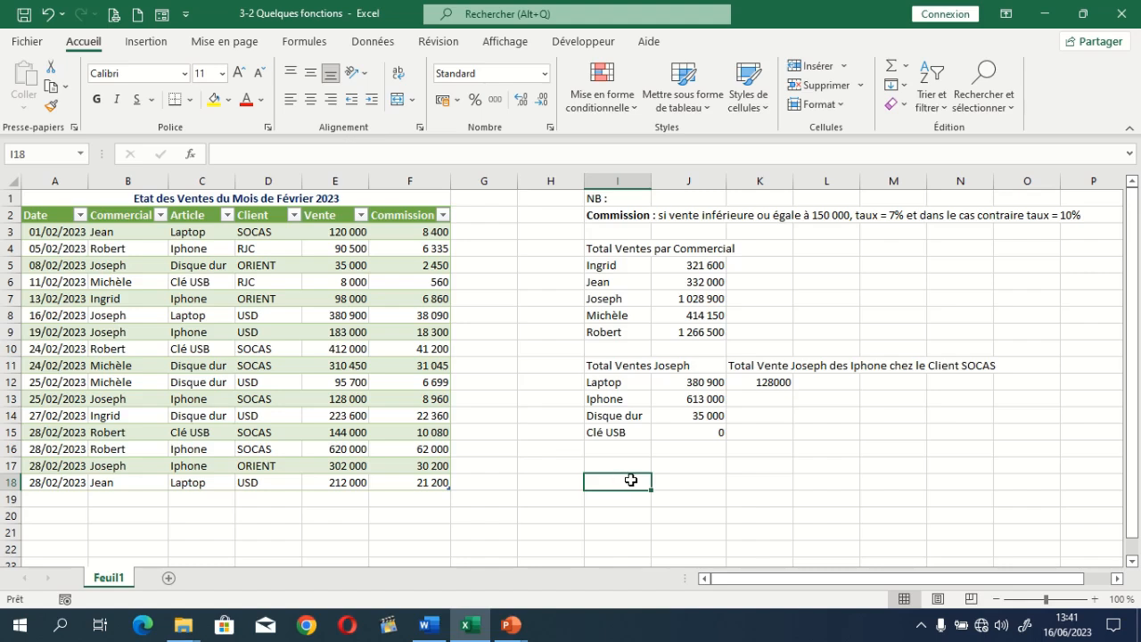
left_click(672, 483)
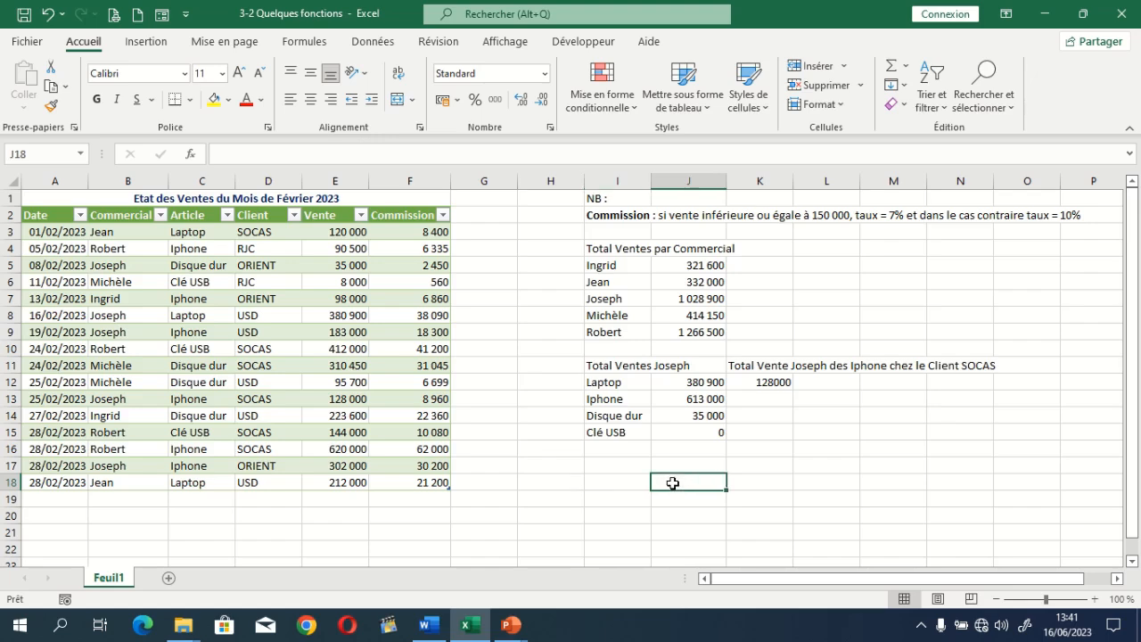
left_click(642, 482)
type("Nom")
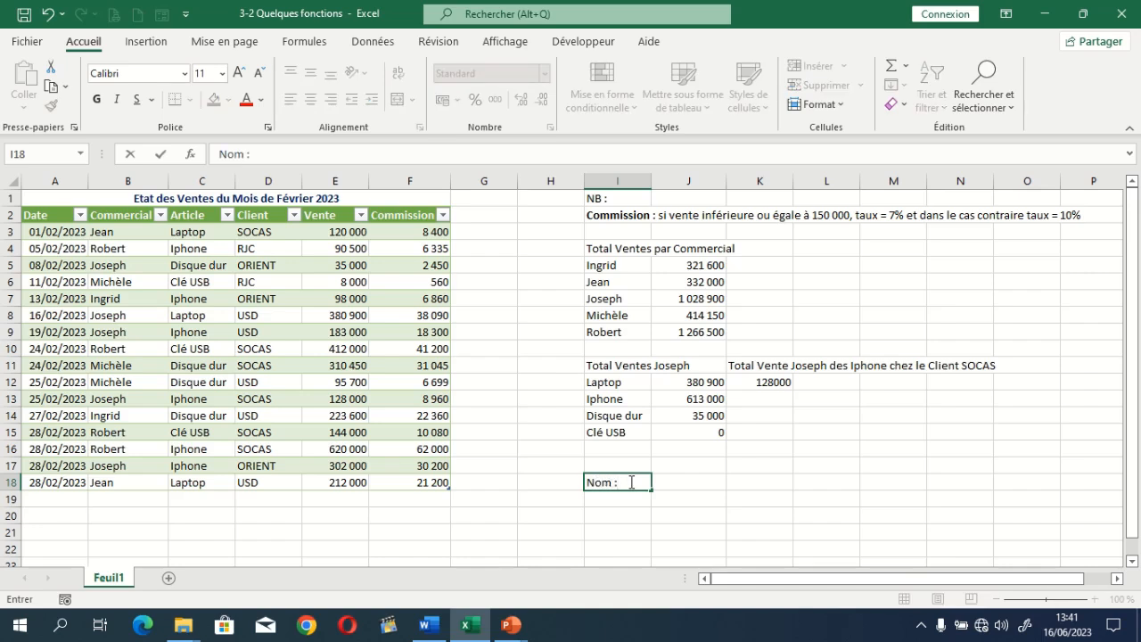
type(" :")
key("Return")
left_click(686, 480)
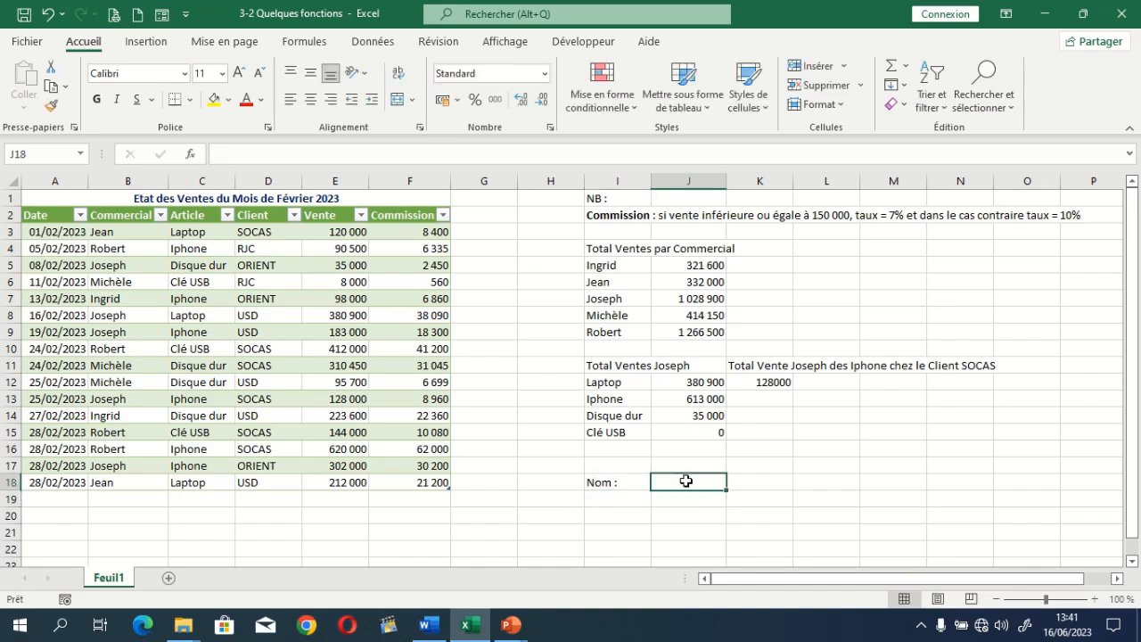
Enter the label "Ventes Totales" in cell I19 and widen column I to fit it.
left_click(674, 501)
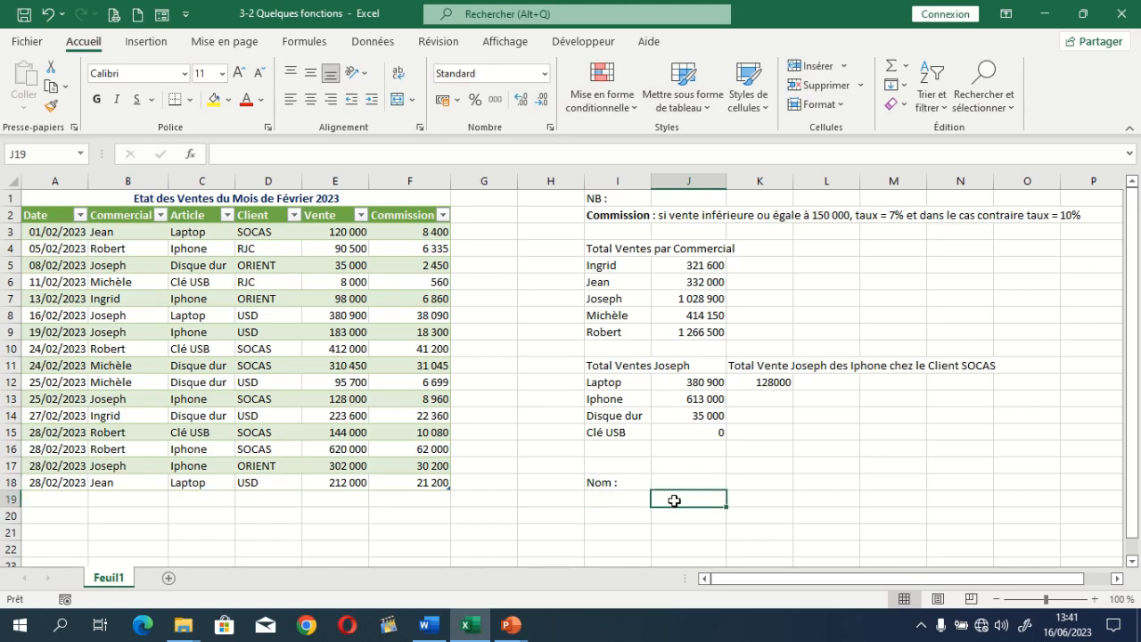
left_click(615, 499)
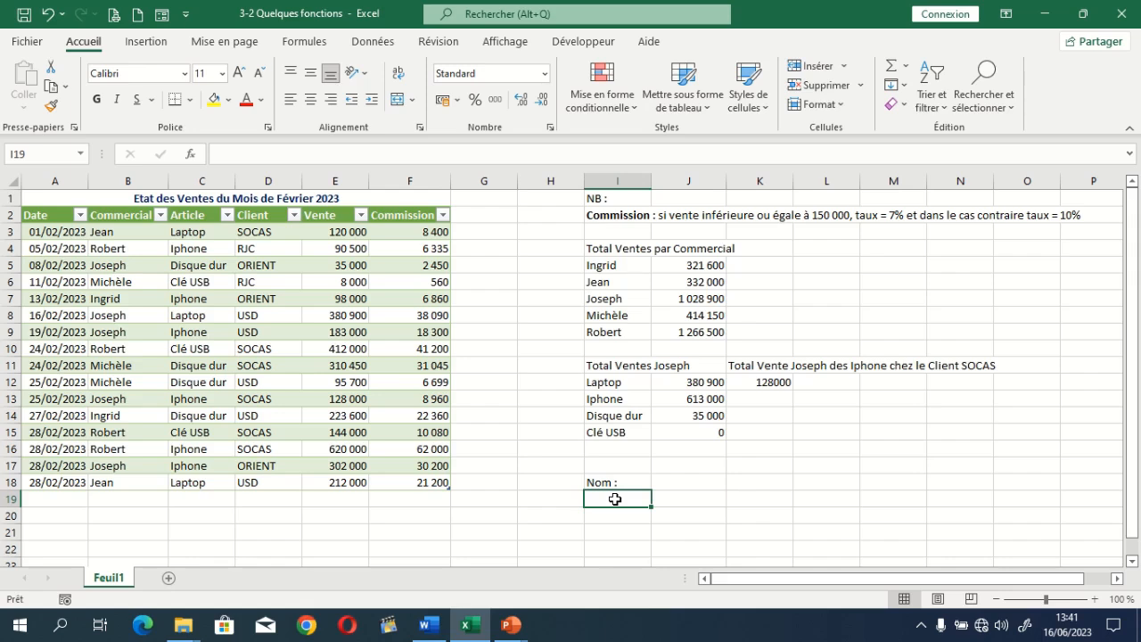
type("Ventes")
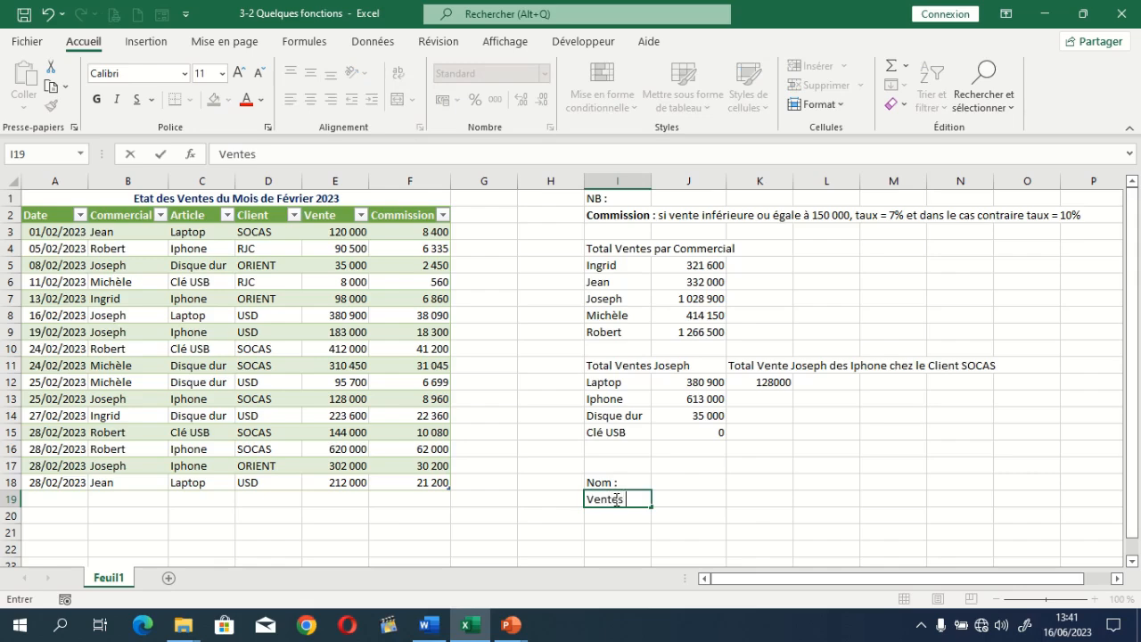
type(" Mensuell")
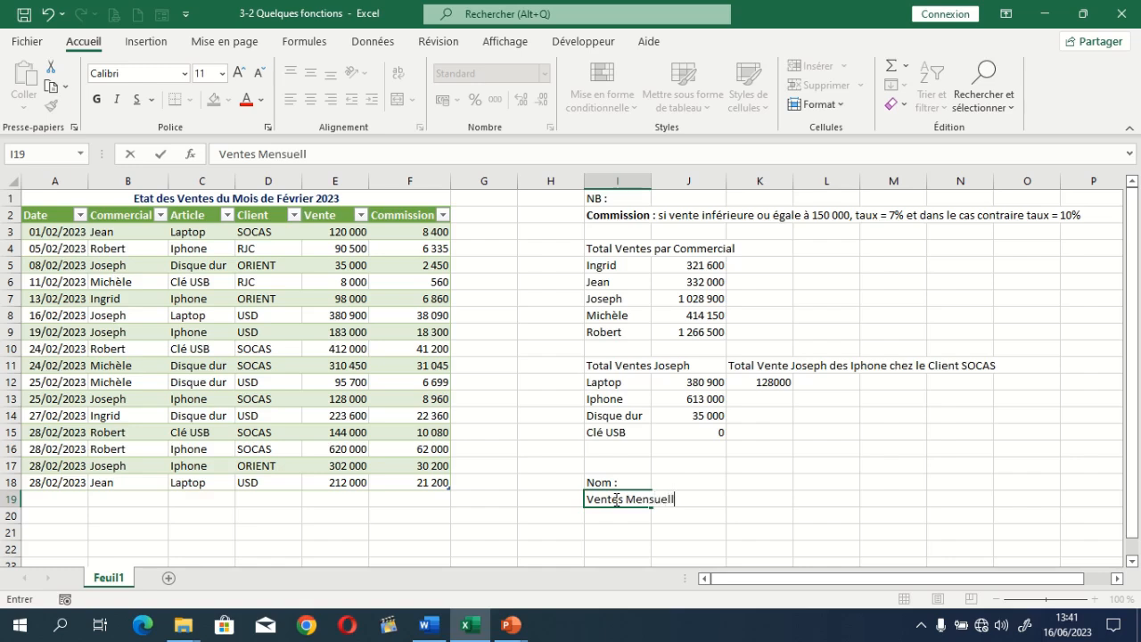
key("BackSpace")
key("BackSpace")
key("BackSpace")
key("BackSpace")
key("BackSpace")
key("BackSpace")
key("BackSpace")
type("Totale")
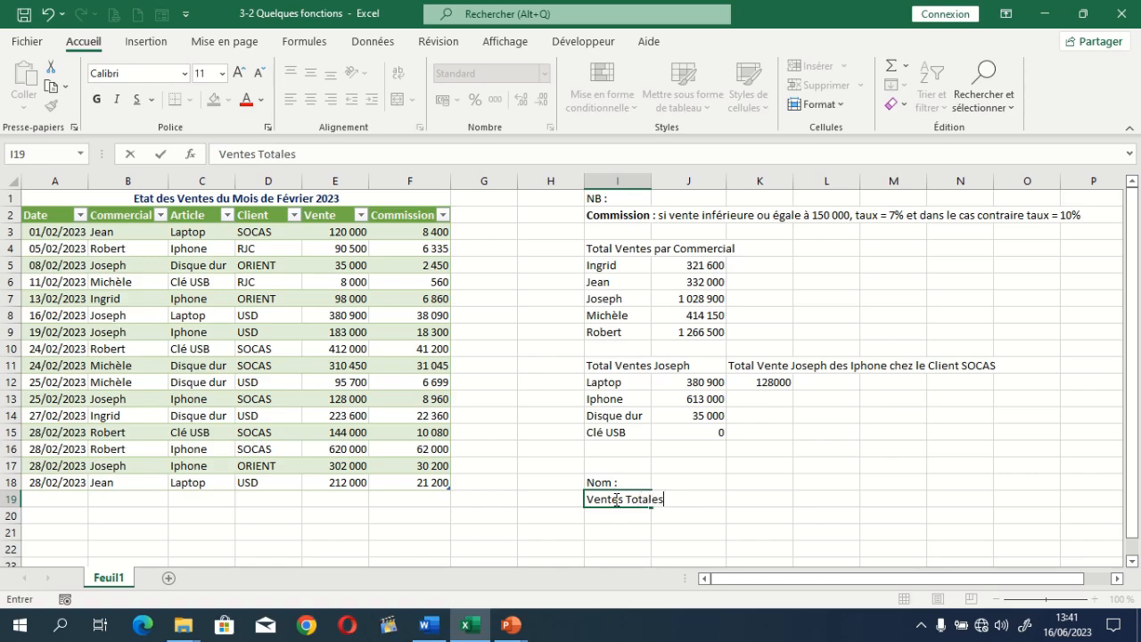
key("Return")
left_click_drag(651, 181, 675, 181)
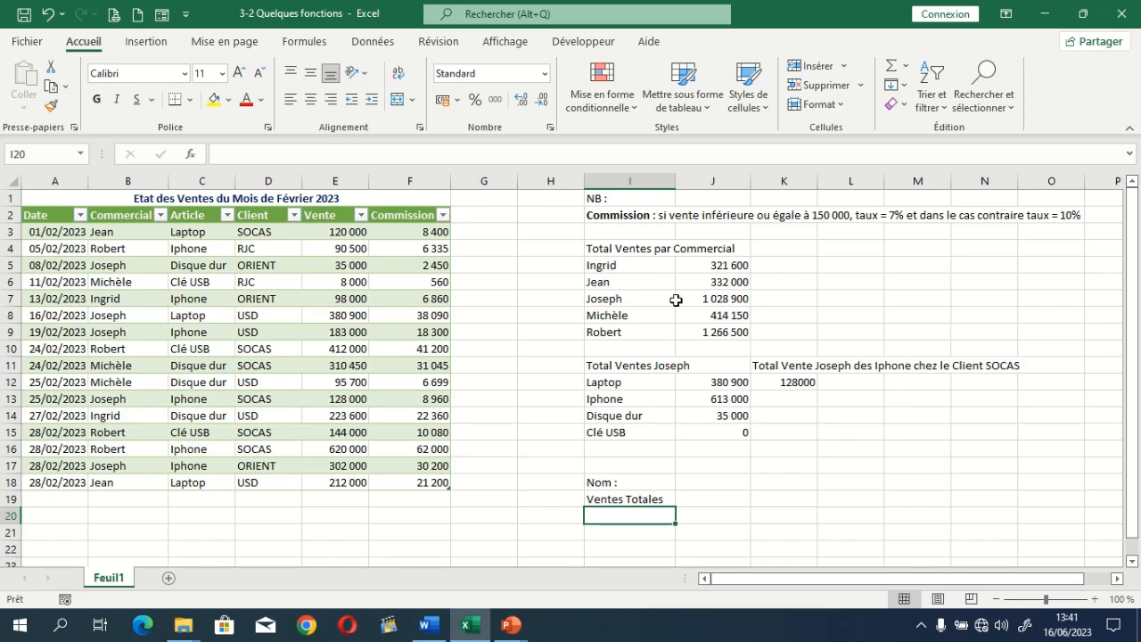
Shift the summary blocks and labels starting at I5 down two rows, so the salesperson list starts in I7.
left_click(609, 264)
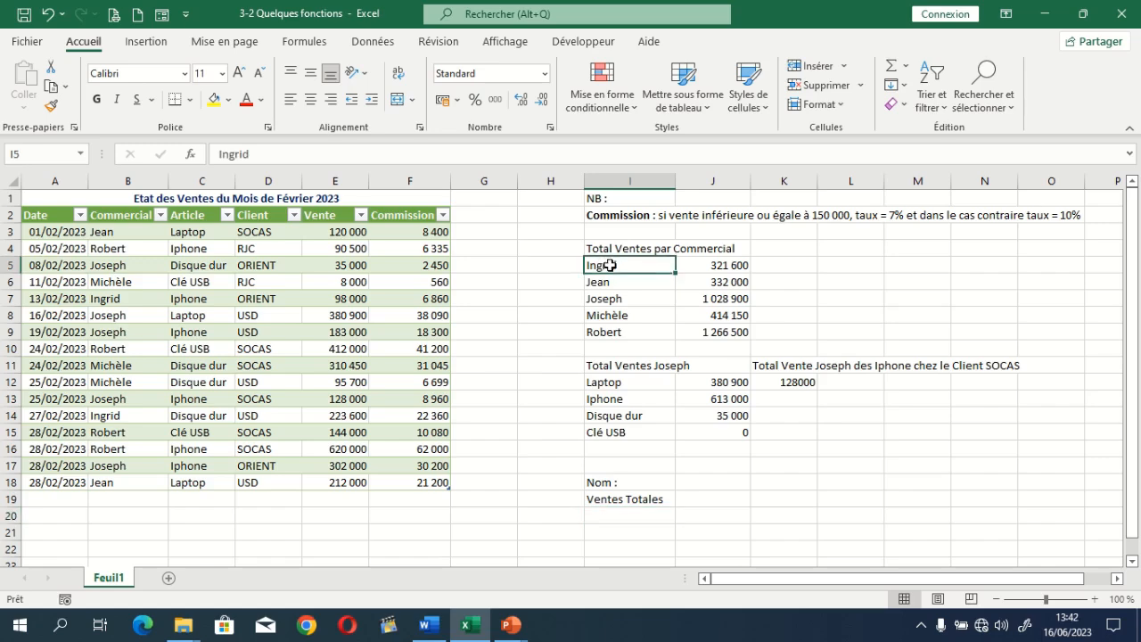
left_click(711, 266)
left_click(617, 266)
left_click_drag(614, 265, 746, 510)
left_click(850, 317)
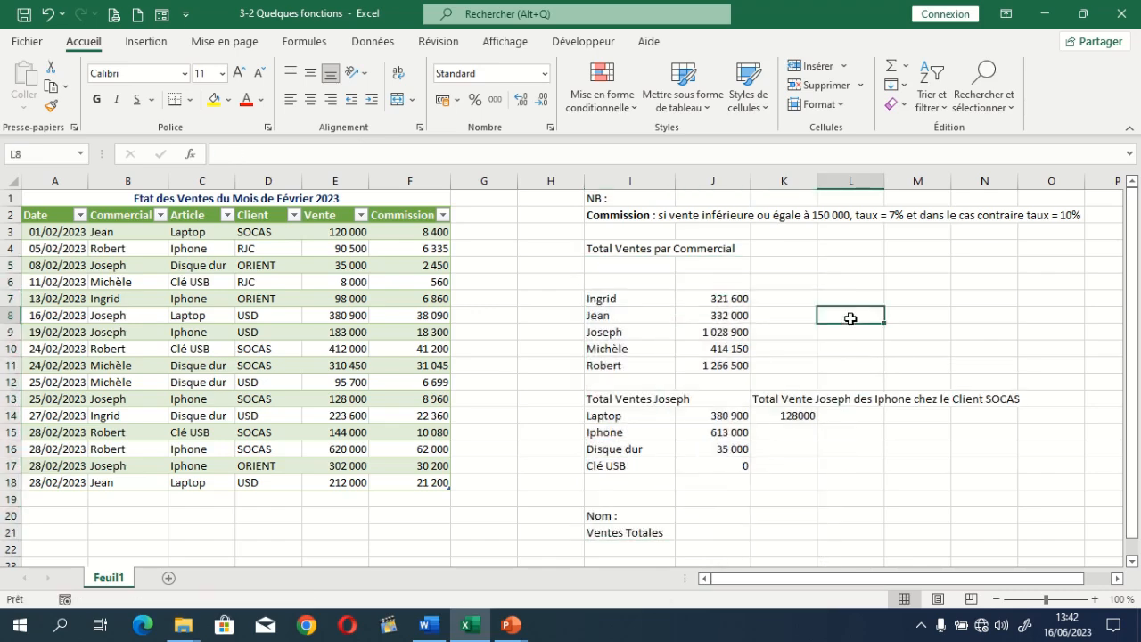
Add the headers "Nom" in I6 and "Ventes" in J6 above the list of sales per salesperson.
left_click(632, 281)
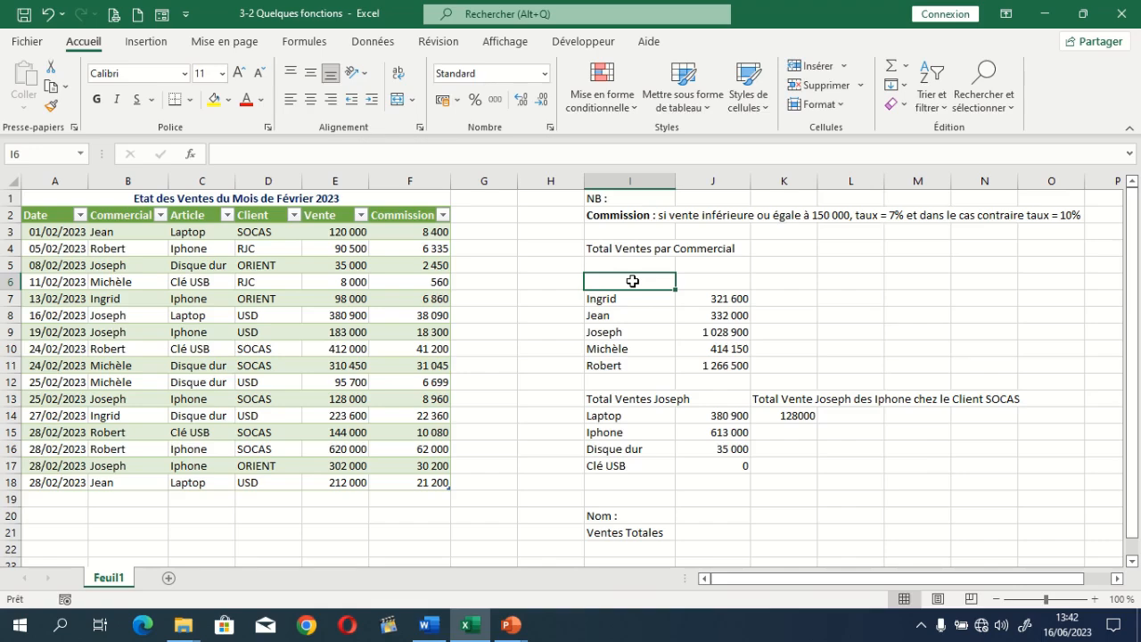
type("Nom")
key("Tab")
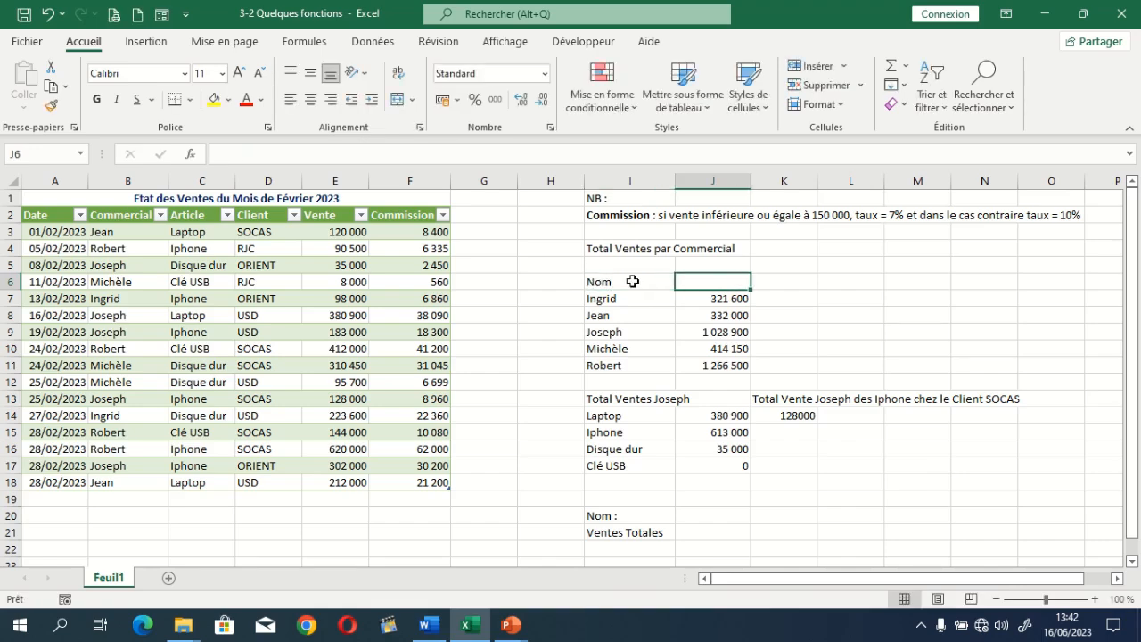
type("Ventes")
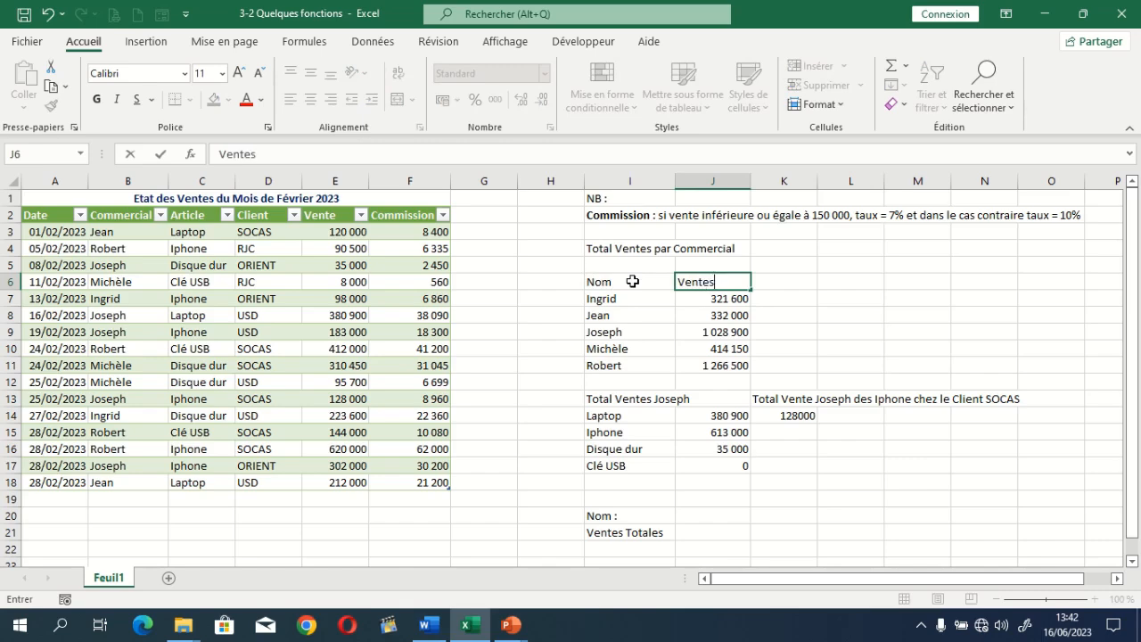
key("Return")
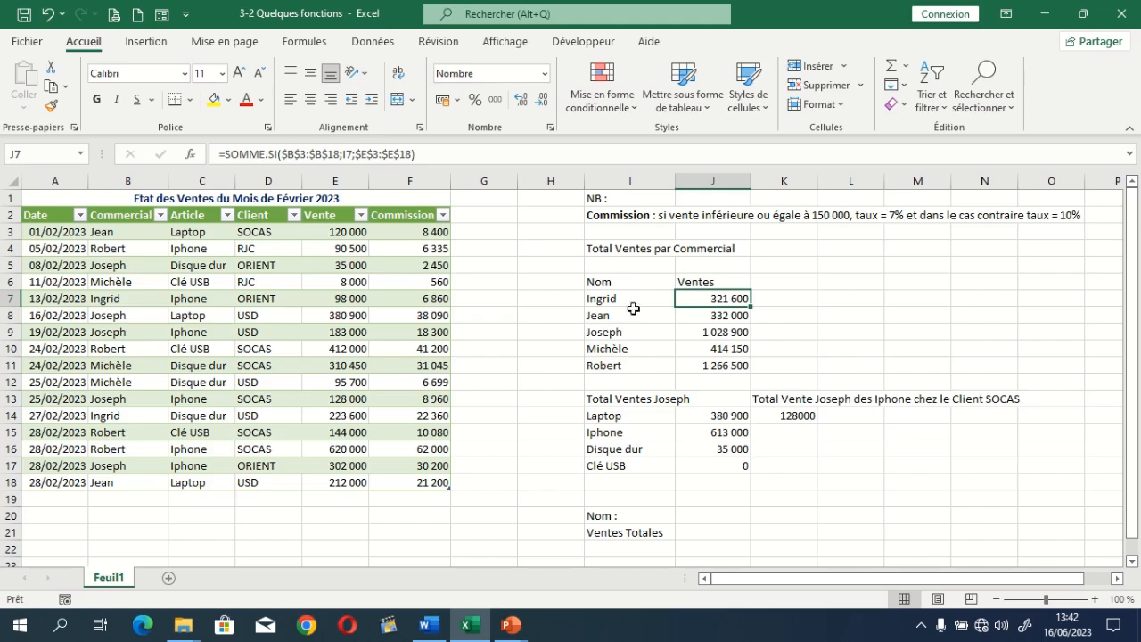
Format the salesperson sales list I6:J11 as a table with headers, using a blue medium table style.
left_click_drag(606, 282, 731, 361)
left_click(654, 296)
left_click_drag(614, 282, 718, 361)
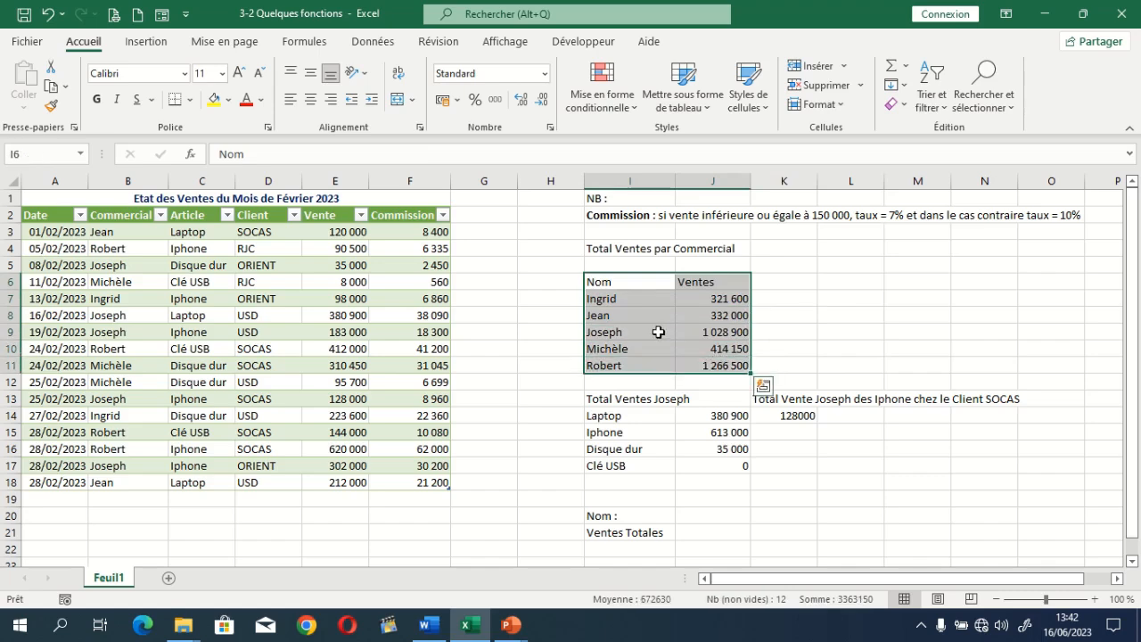
left_click(709, 108)
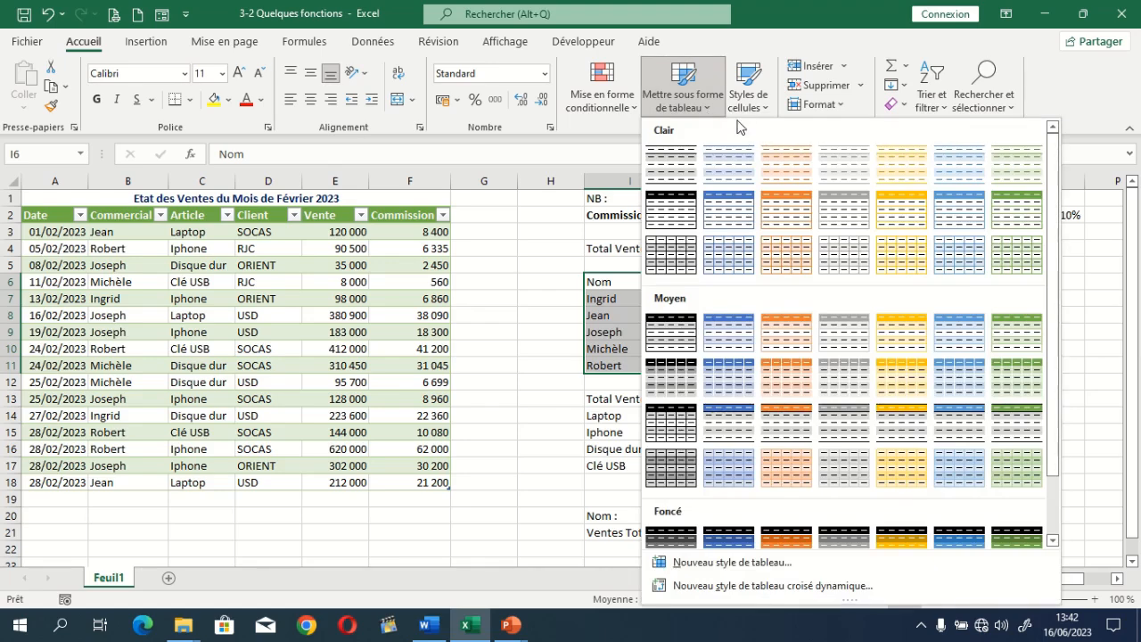
left_click(738, 335)
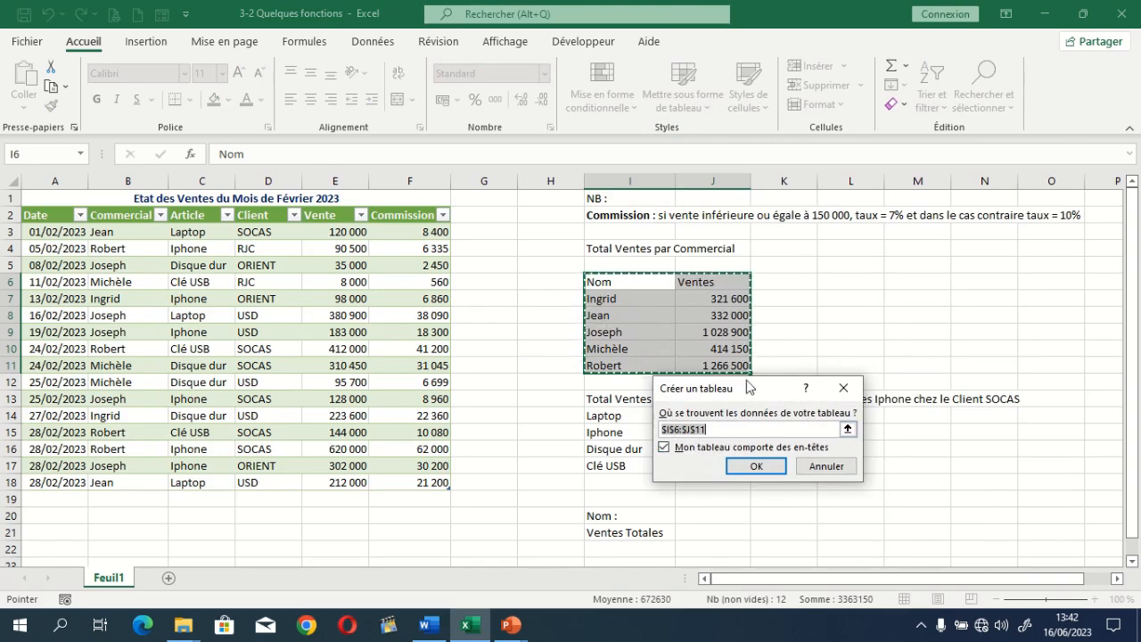
left_click(756, 466)
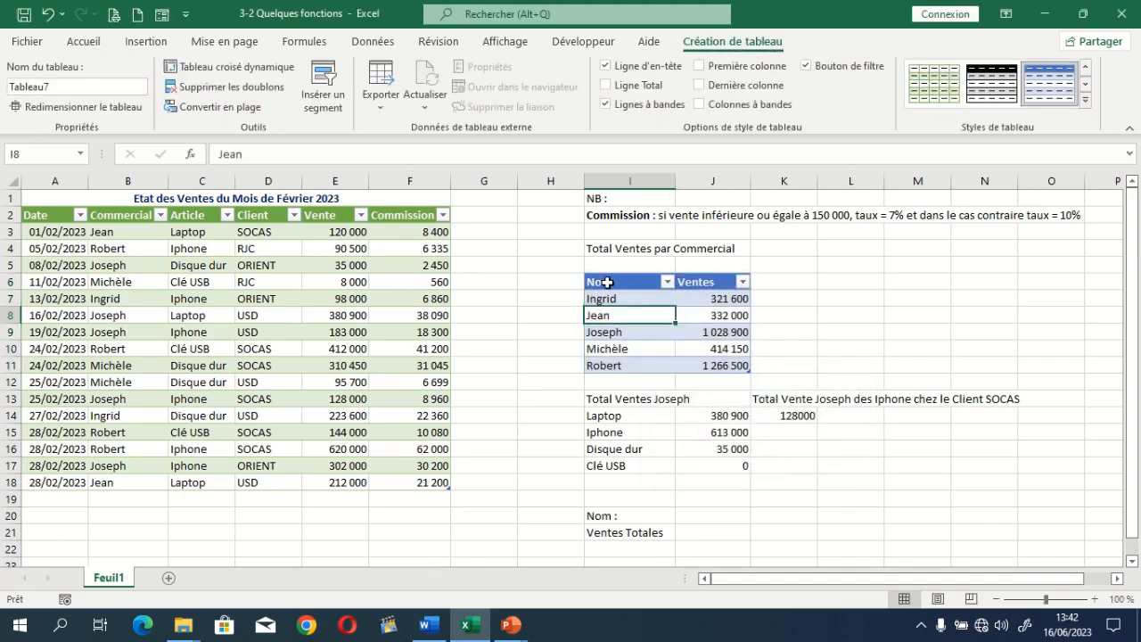
Center the "Nom" and "Ventes" headers in I6:J6 horizontally and vertically.
left_click_drag(615, 284, 709, 282)
left_click(84, 41)
left_click(310, 99)
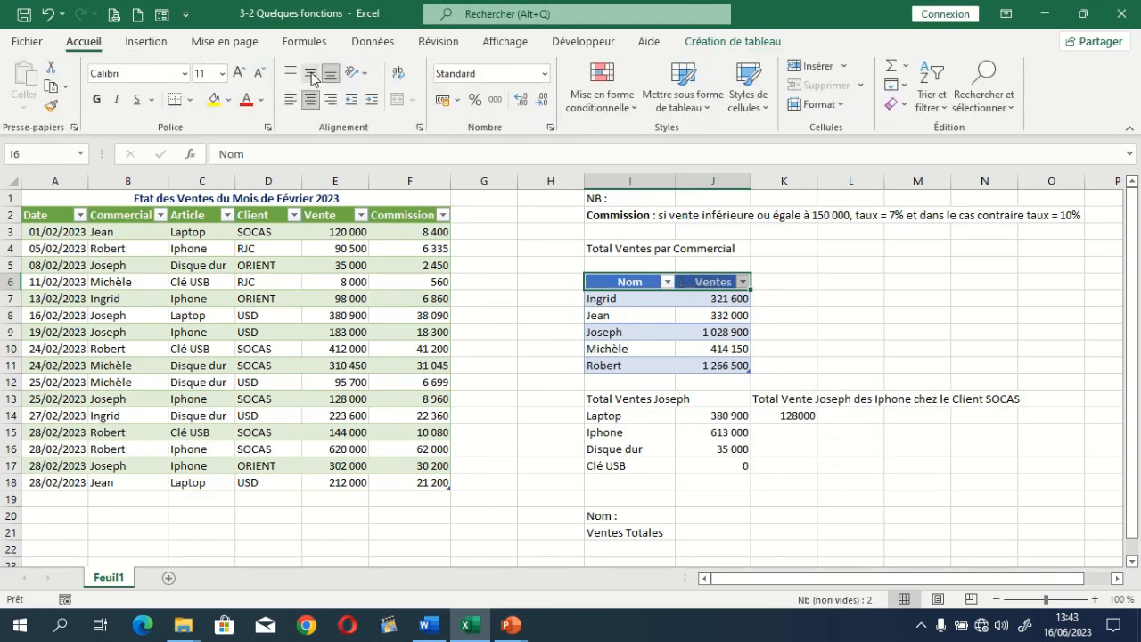
left_click(311, 72)
left_click(798, 295)
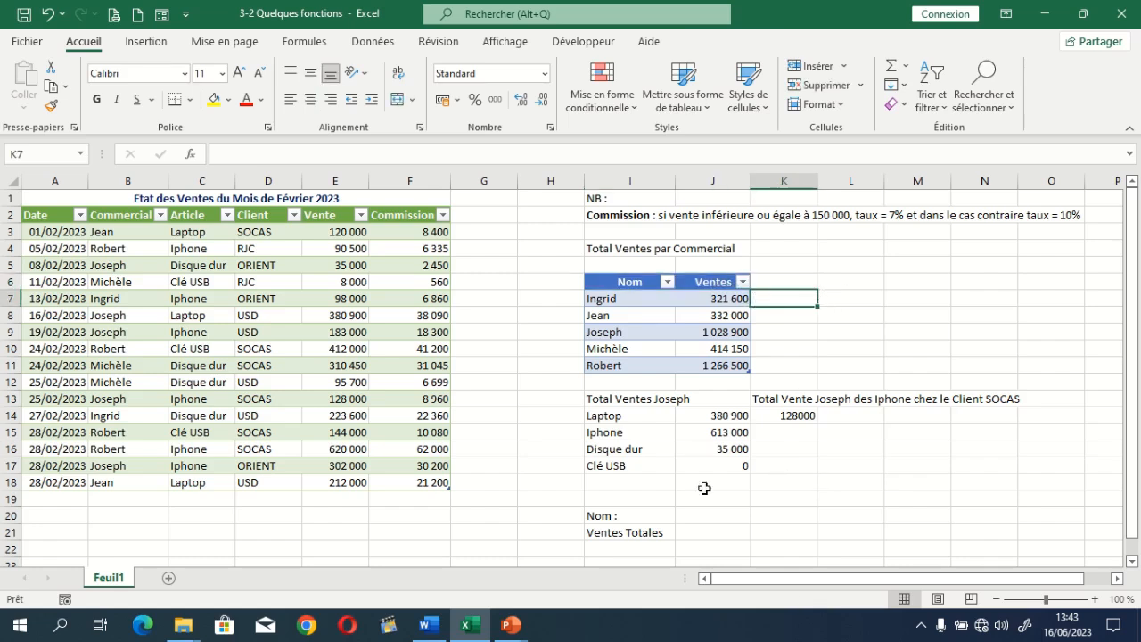
Enter the name of the second salesperson in the list in cell J20, beside "Nom :".
left_click(711, 516)
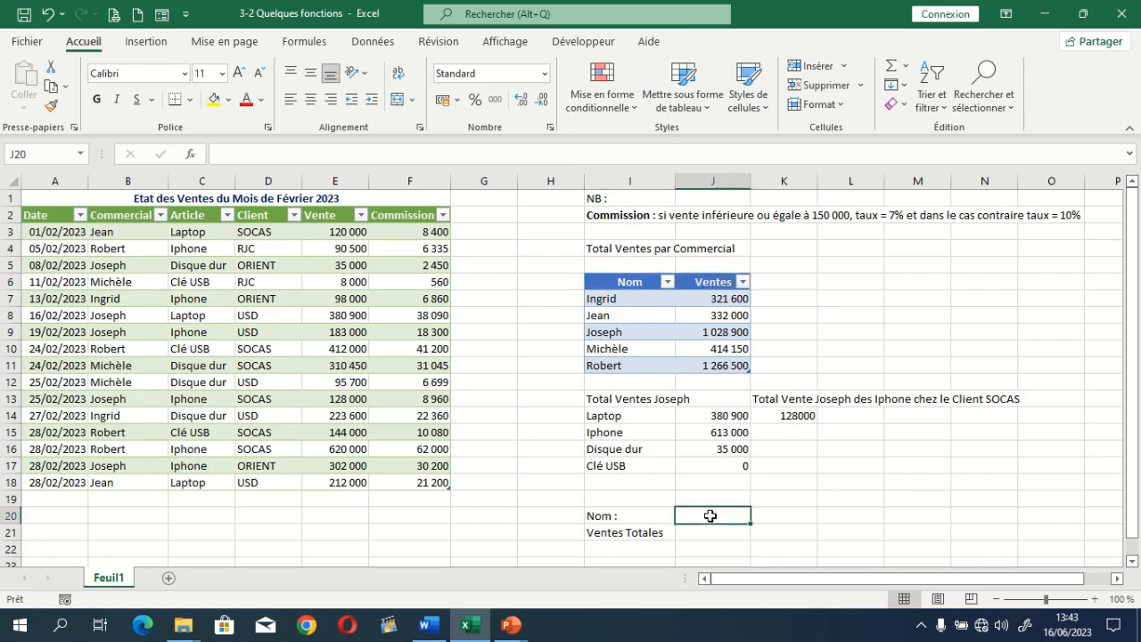
type("Jean")
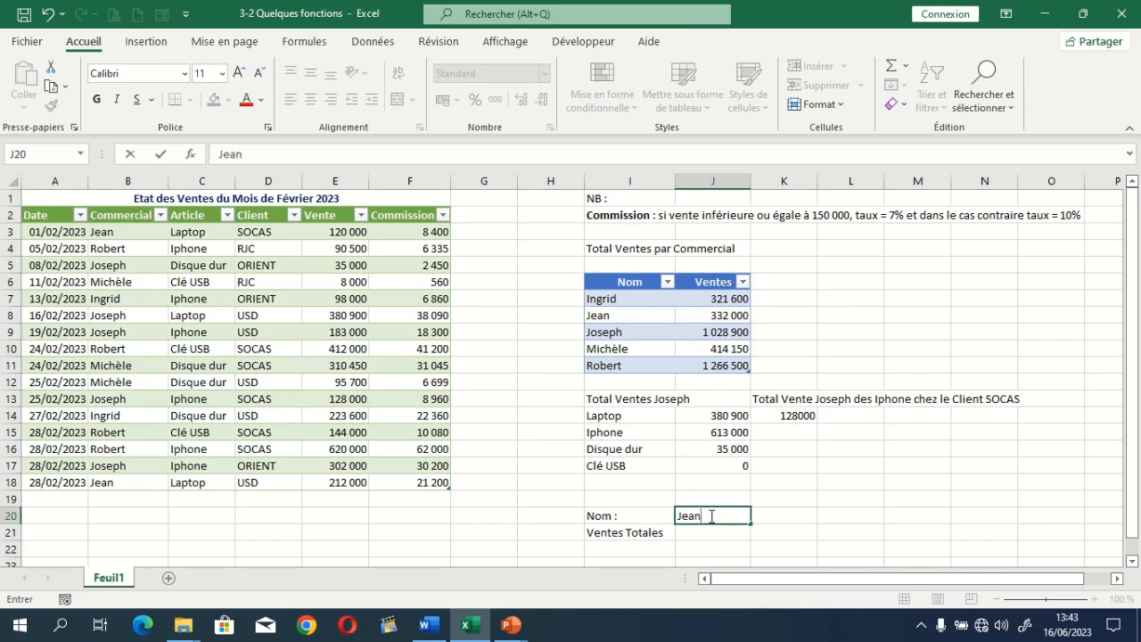
key("Return")
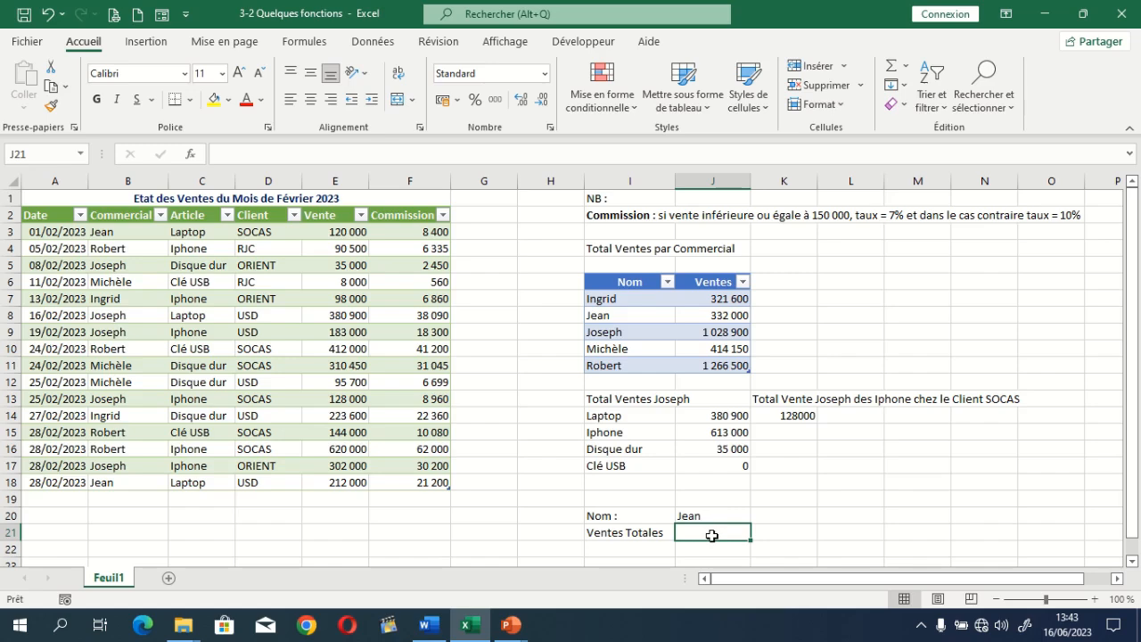
Enter the exact-match lookup formula =RECHERCHEV(J20;Tableau7[#Tout];2;FAUX) in cell J21, beside "Ventes Totales".
type("=recher")
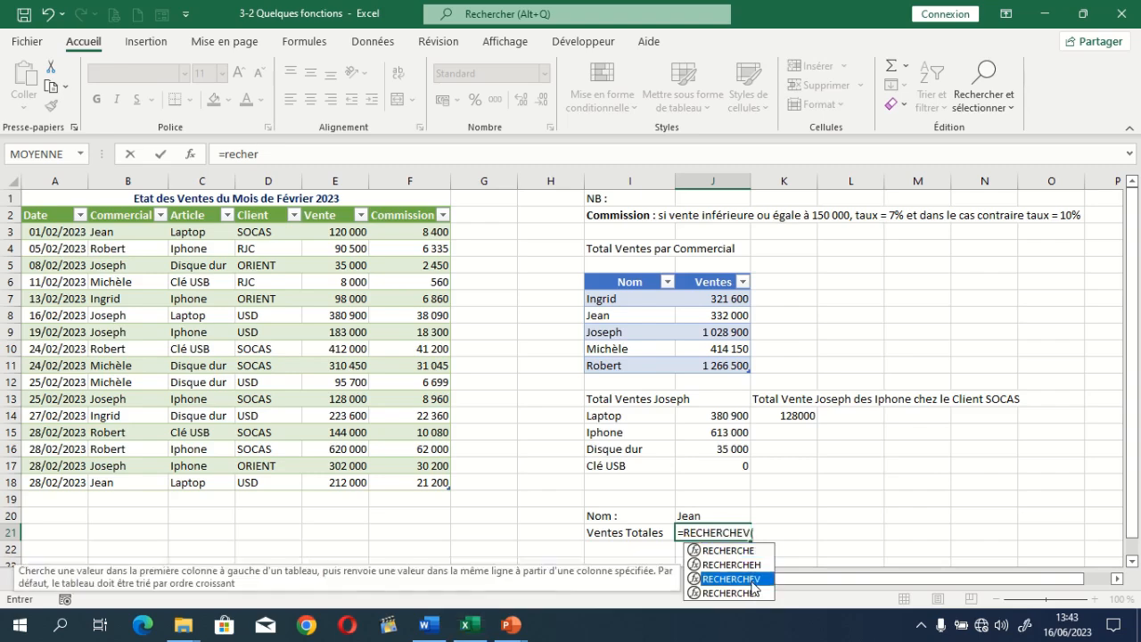
double_click(751, 579)
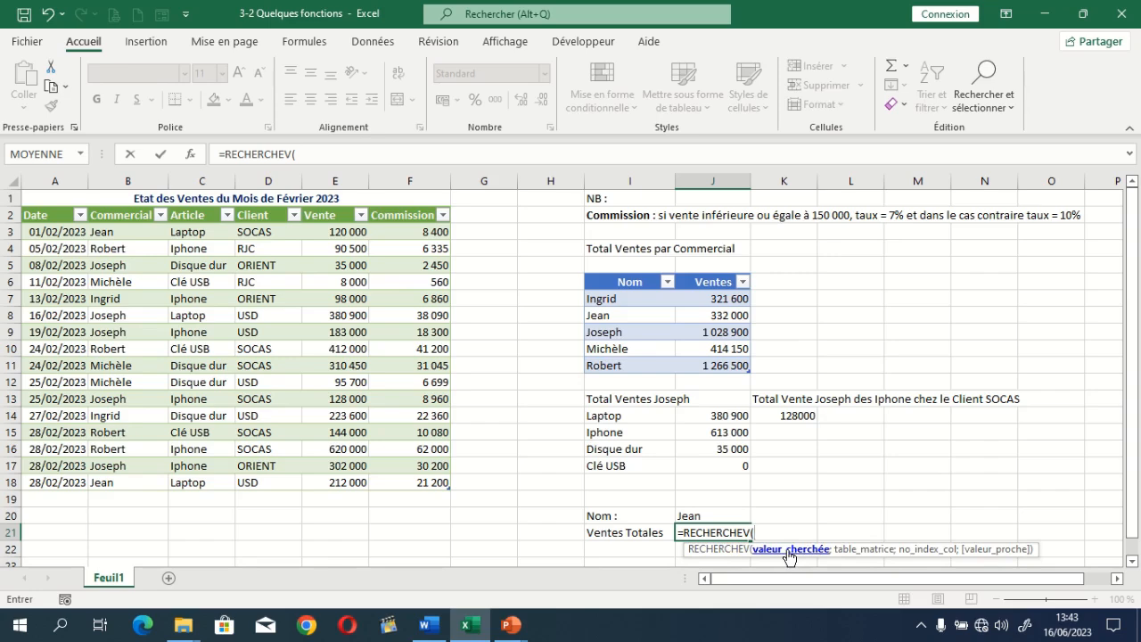
left_click(688, 515)
type(";")
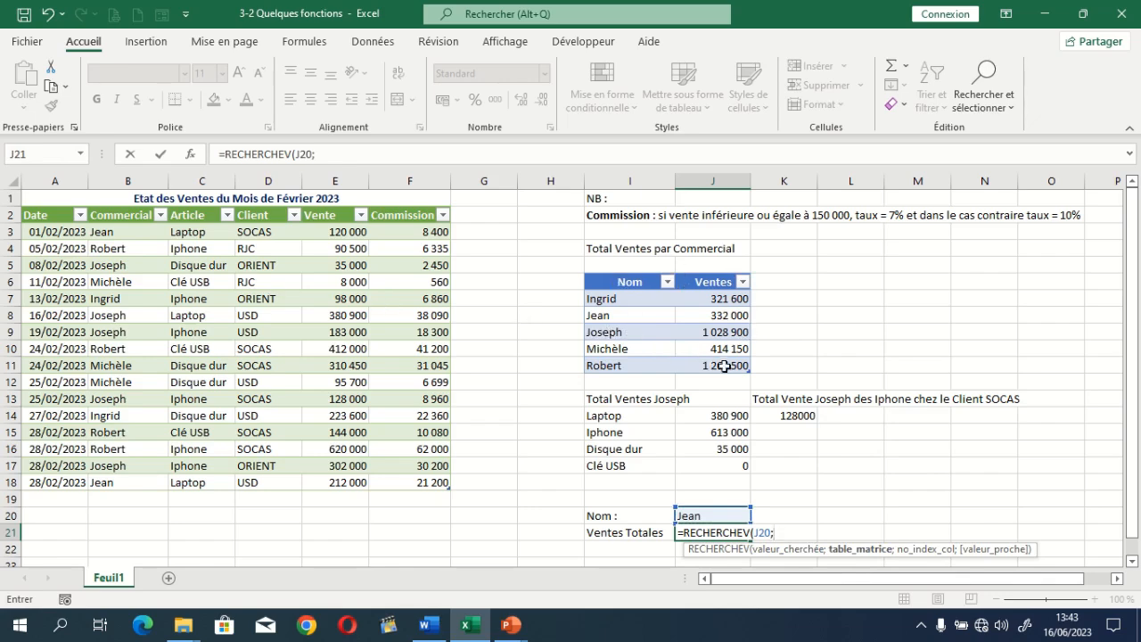
left_click_drag(624, 282, 713, 365)
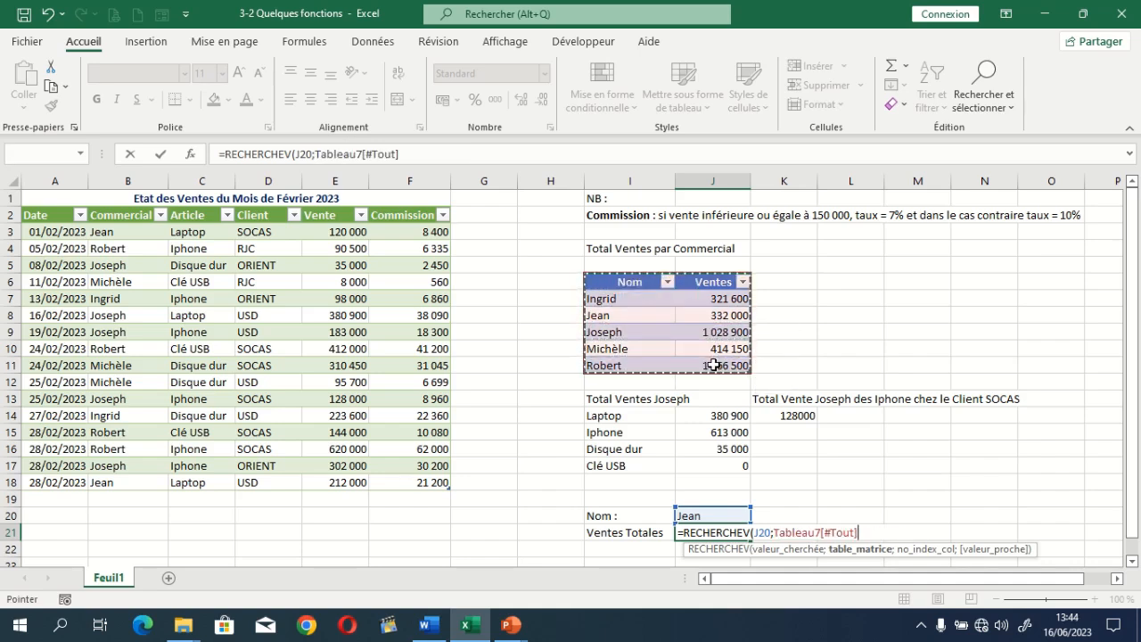
type(";")
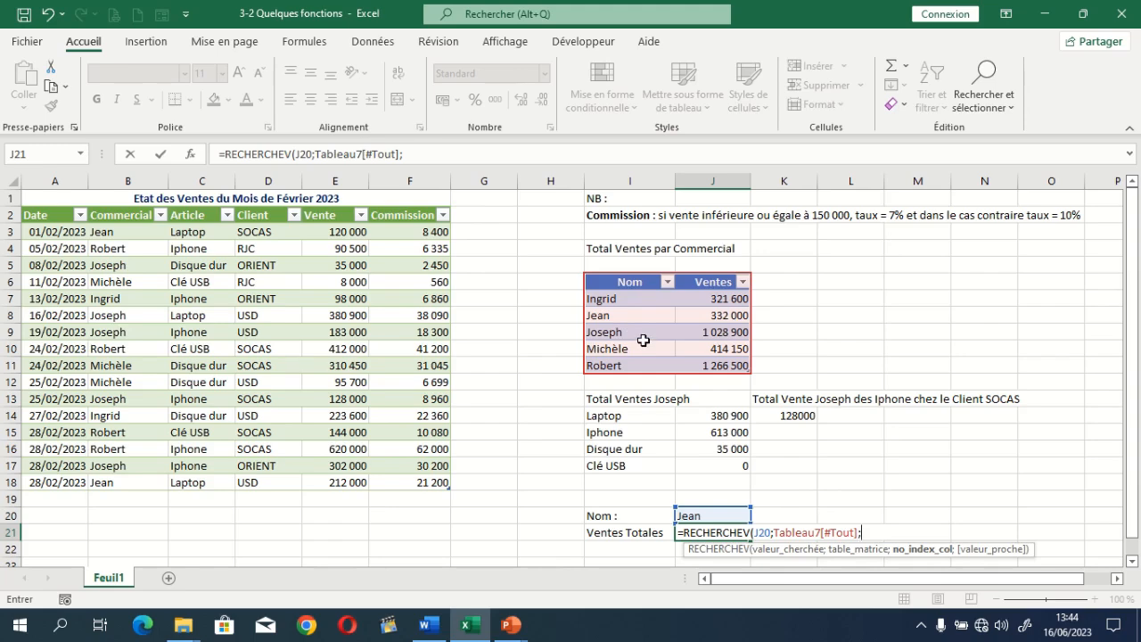
type(";")
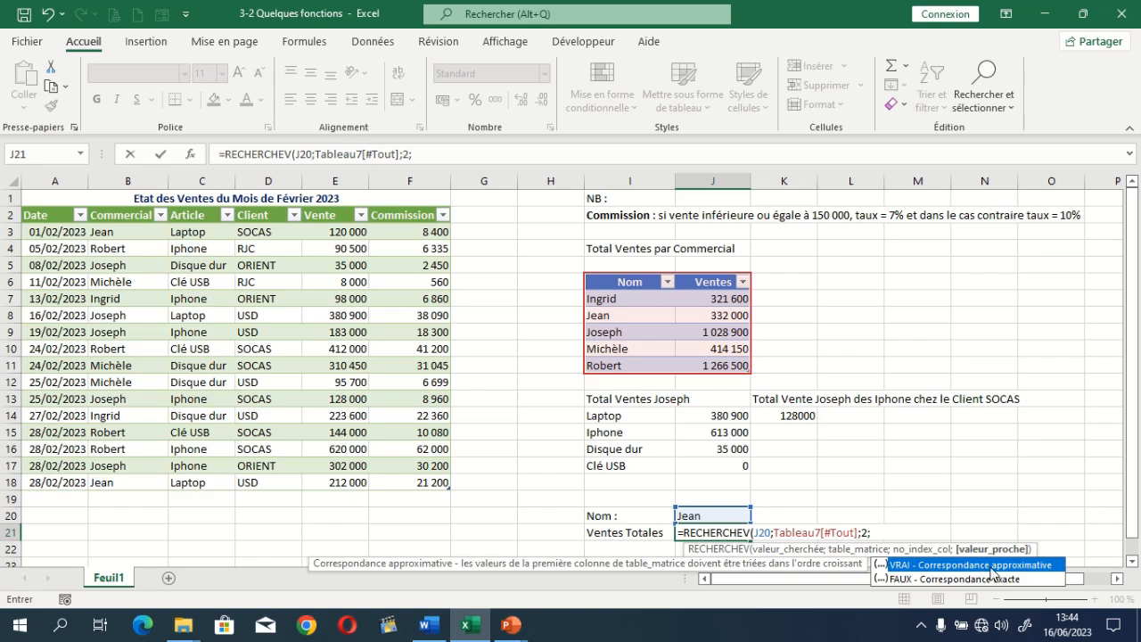
double_click(903, 579)
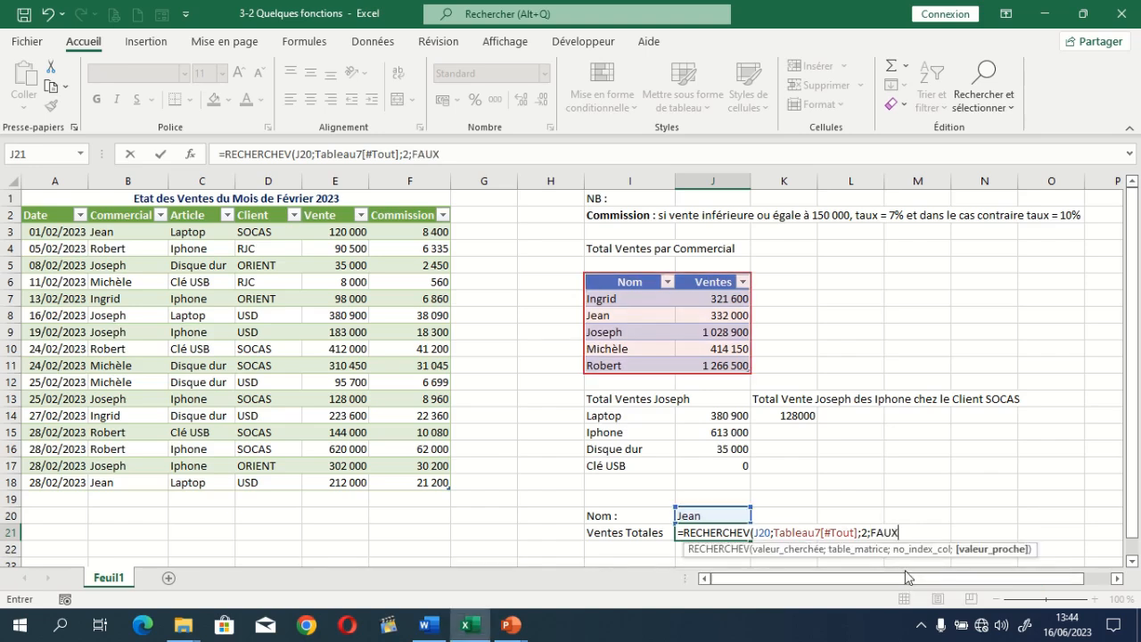
type(")")
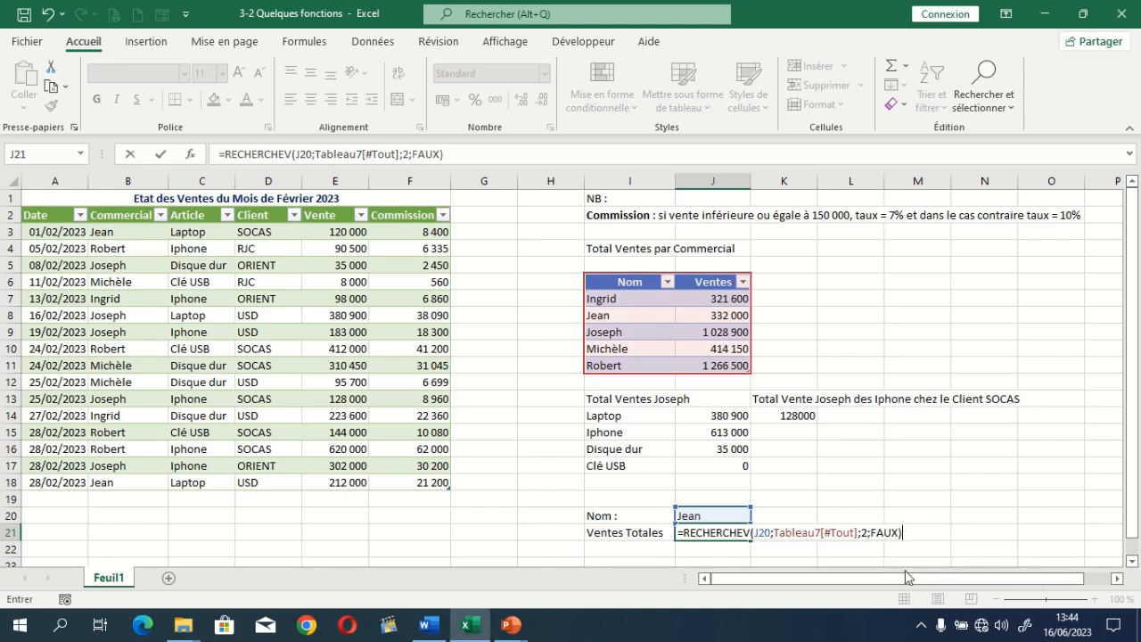
key("Return")
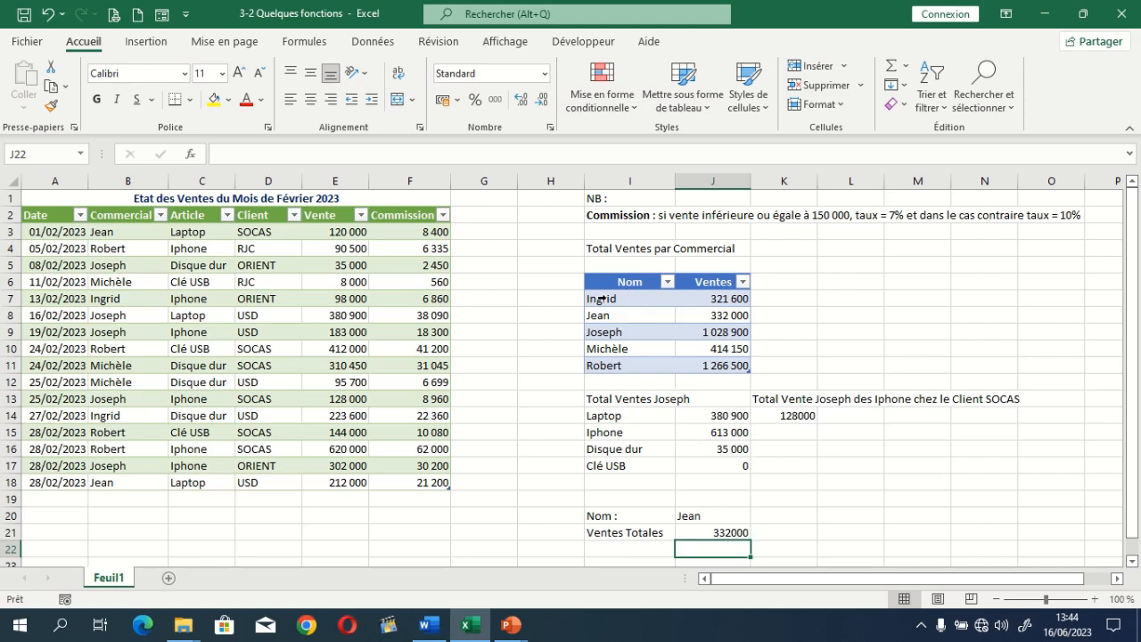
Test the lookup by entering the first listed salesperson's name in J20, followed by the last listed one.
left_click(697, 516)
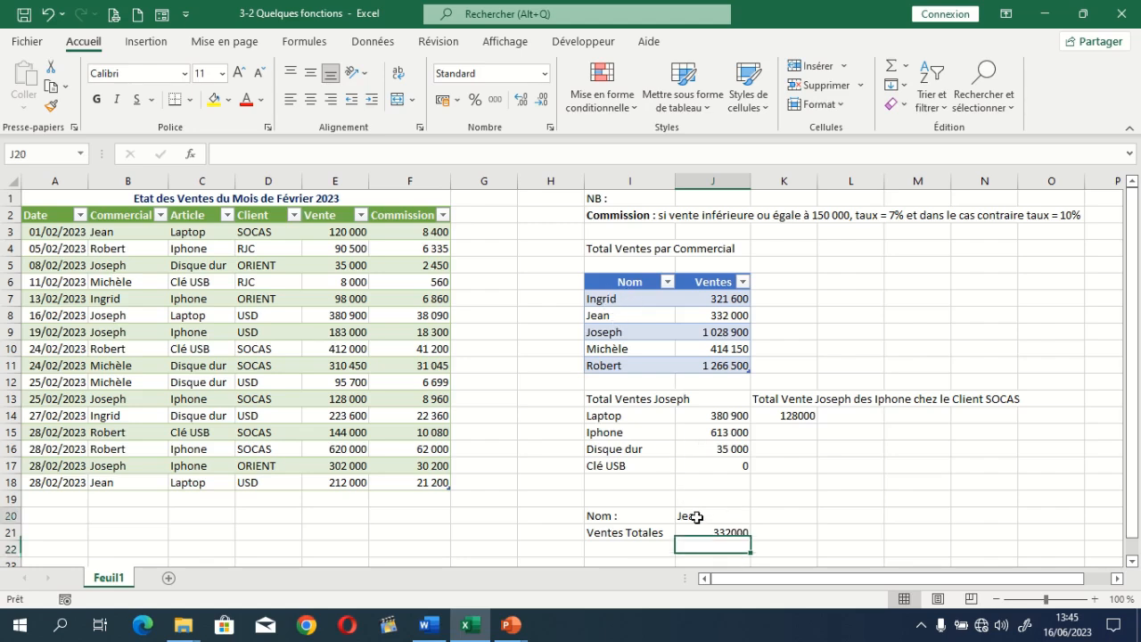
type("In")
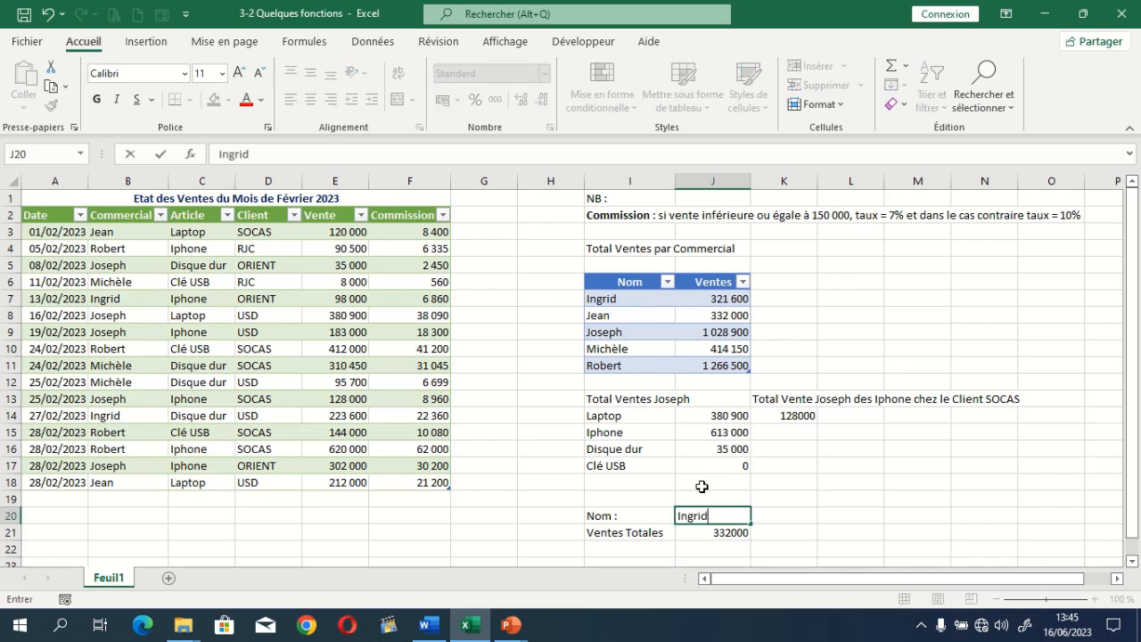
type("grid")
key("Return")
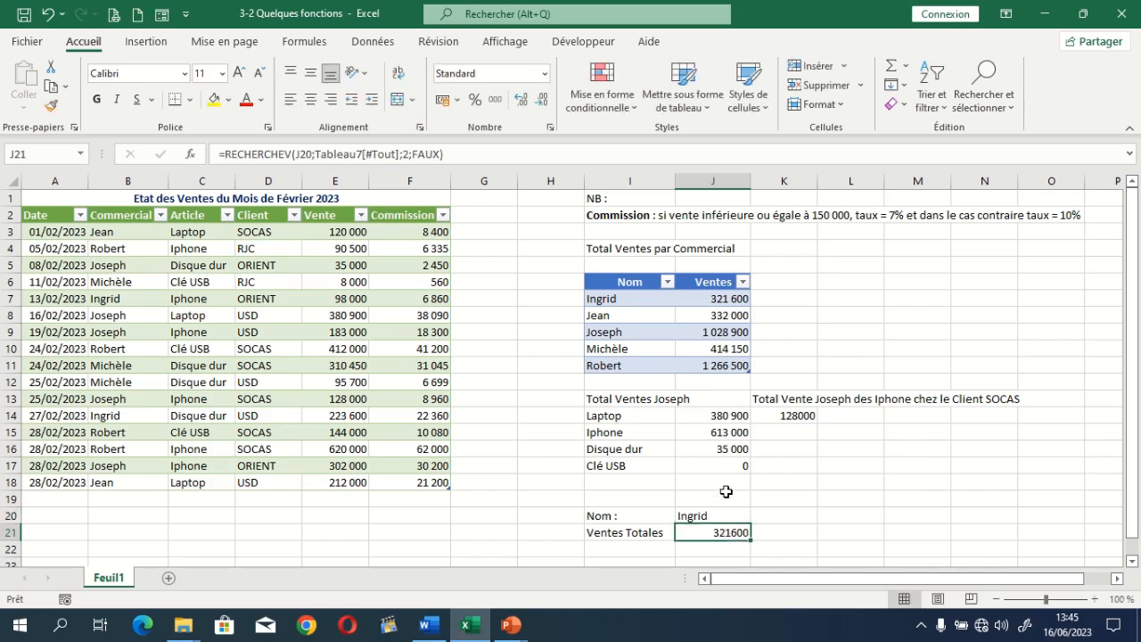
left_click(706, 516)
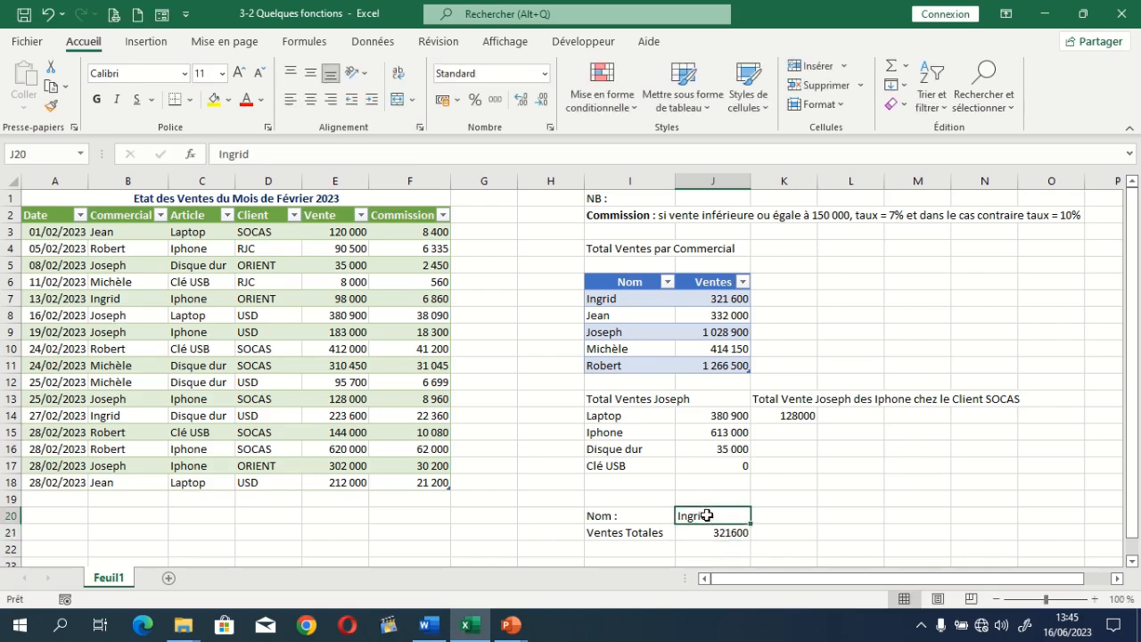
type("Robert")
key("Return")
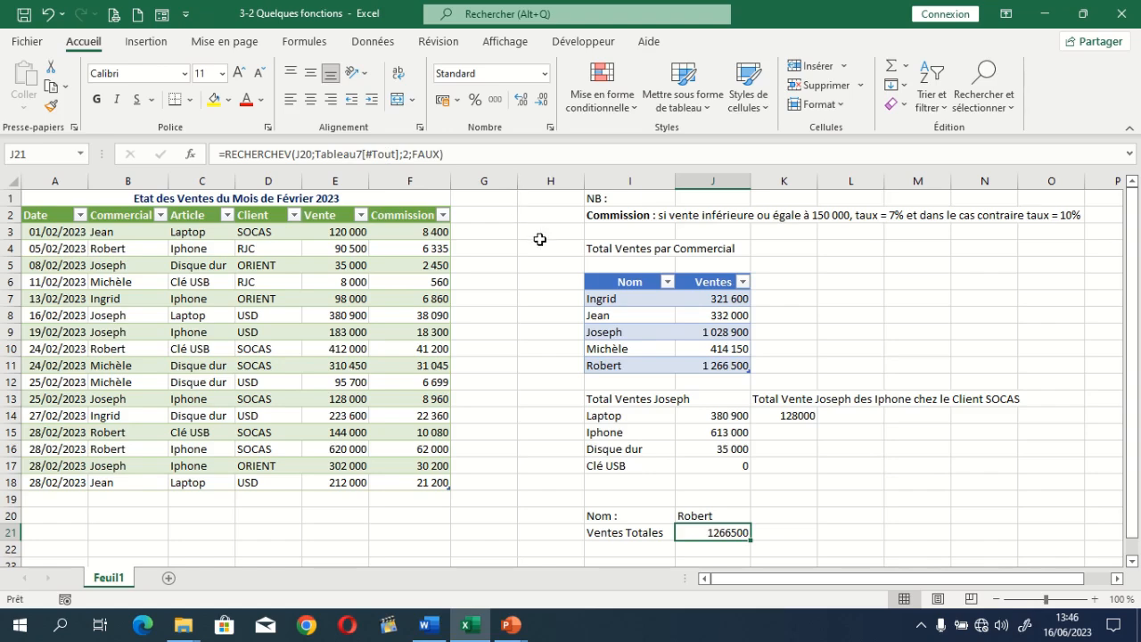
Review the SOMME.SI formulas in J7, J9 and J11 and the lookup formula in J21.
left_click(731, 302)
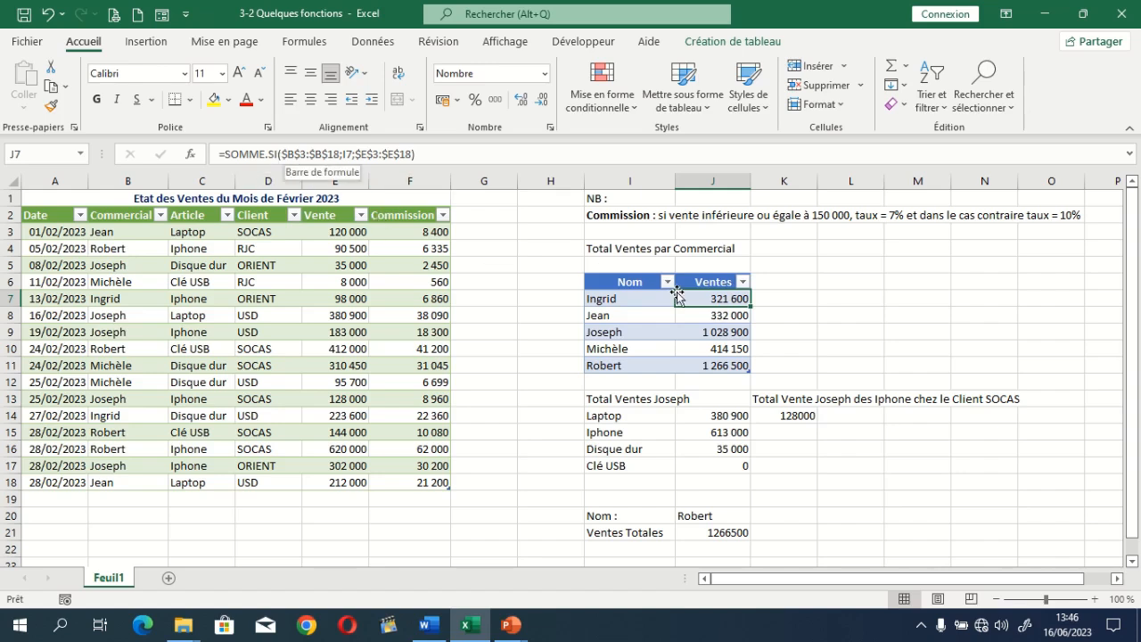
left_click(730, 332)
left_click(727, 363)
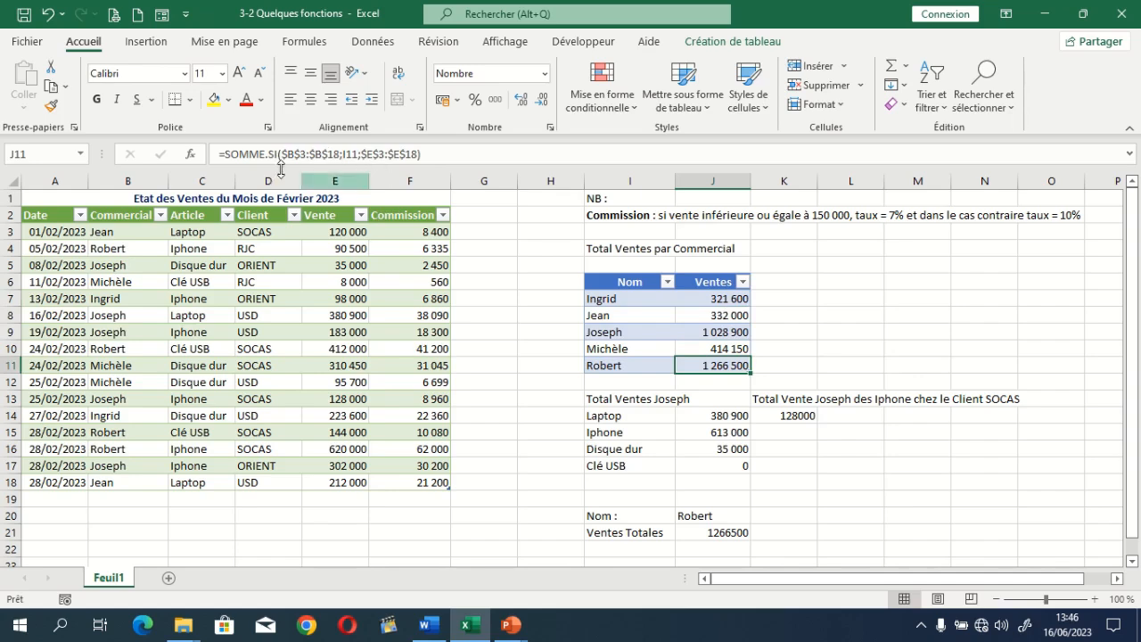
left_click(712, 531)
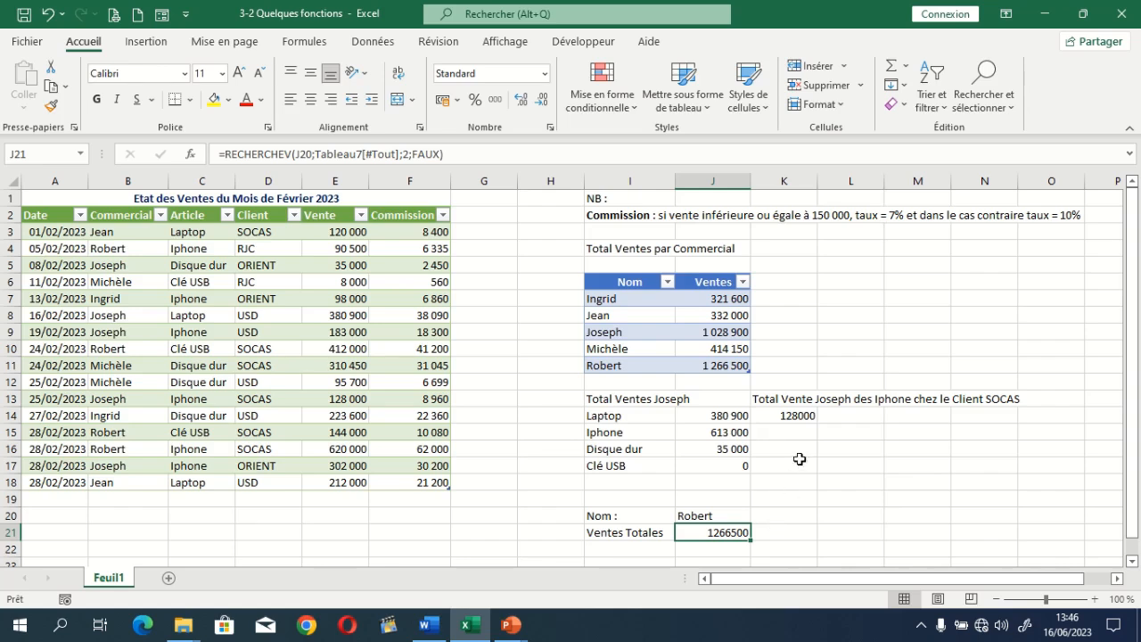
Test the lookup with an empty name by clearing cell J20 and checking the formula cell J21.
left_click(706, 517)
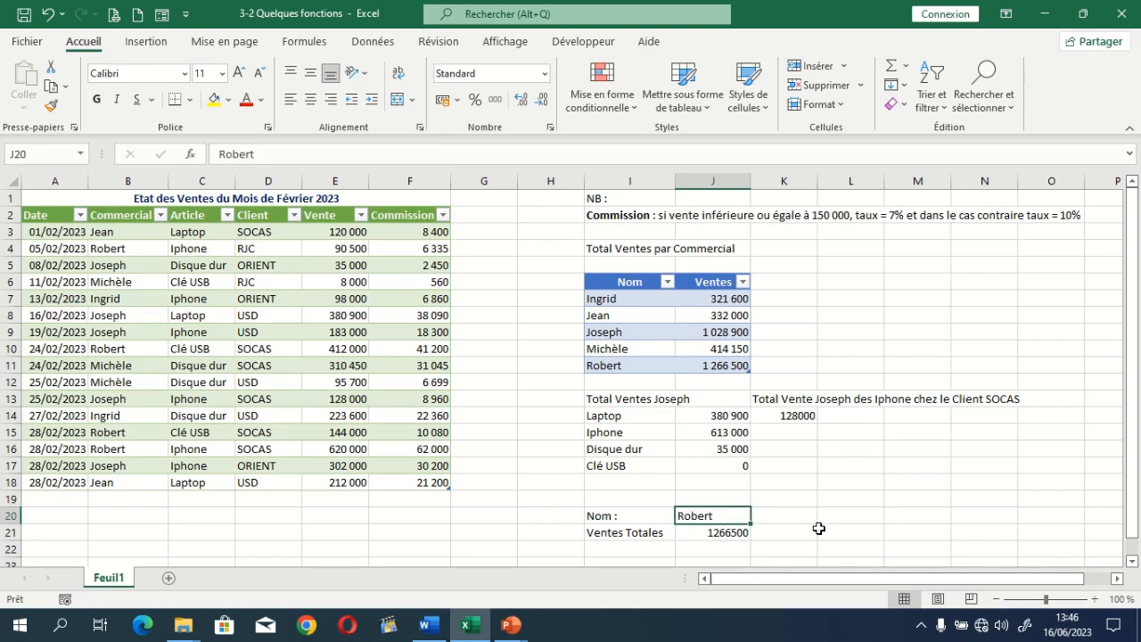
key("Delete")
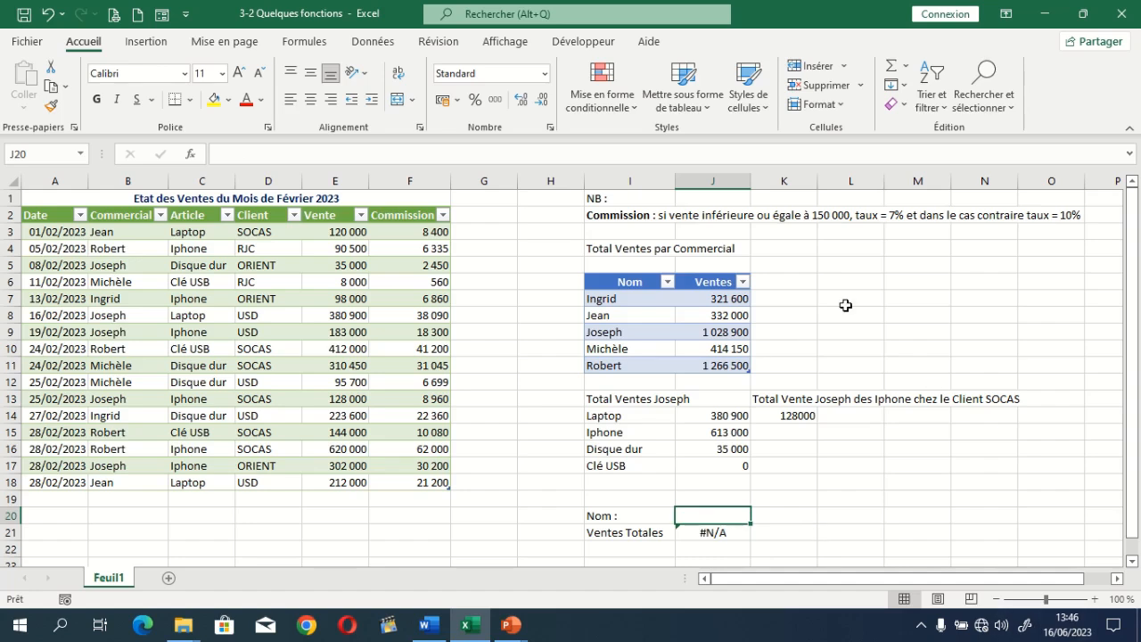
left_click(715, 533)
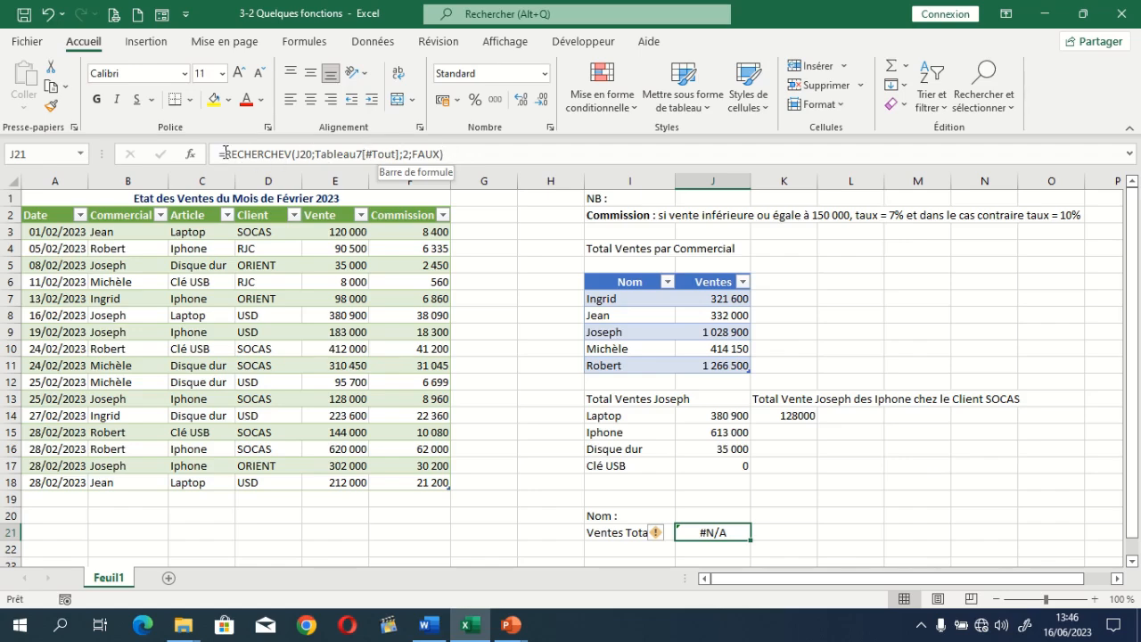
Wrap the lookup in J21 in SIERREUR with an empty-text fallback: =SIERREUR(RECHERCHEV(J20;Tableau7[#Tout];2;FAUX);"").
left_click(226, 153)
type("si")
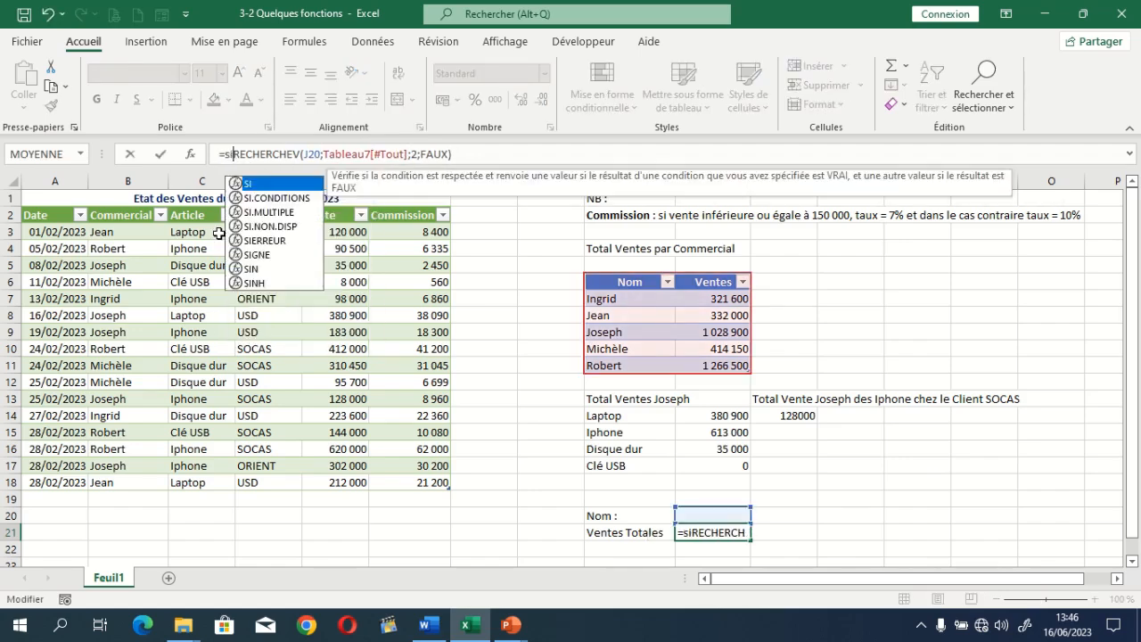
type("ee")
key("BackSpace")
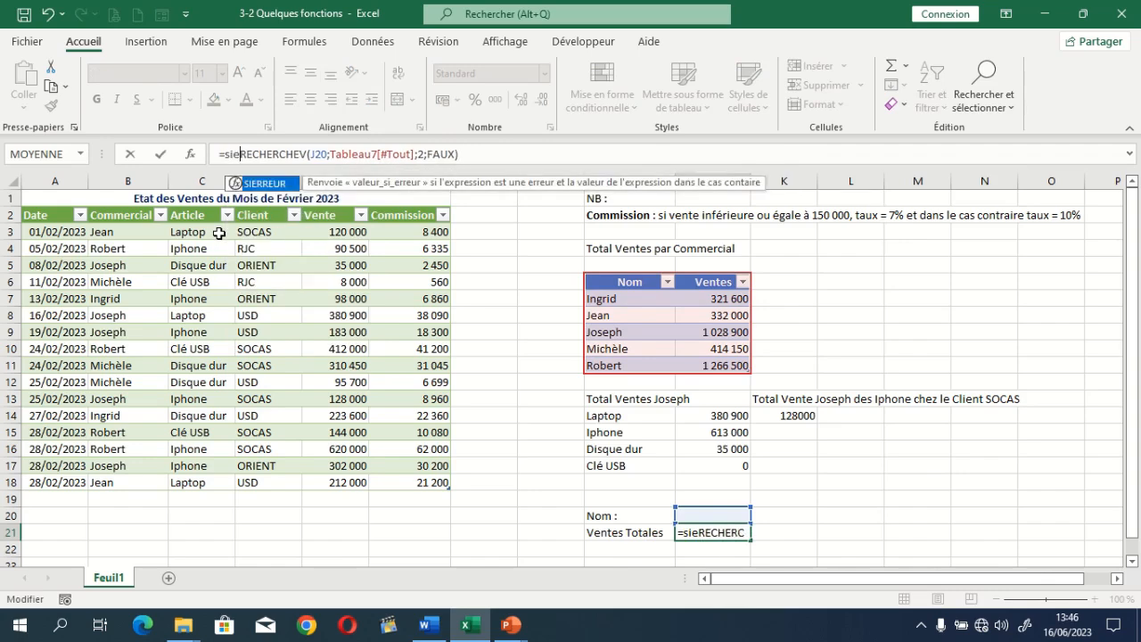
type("rreur")
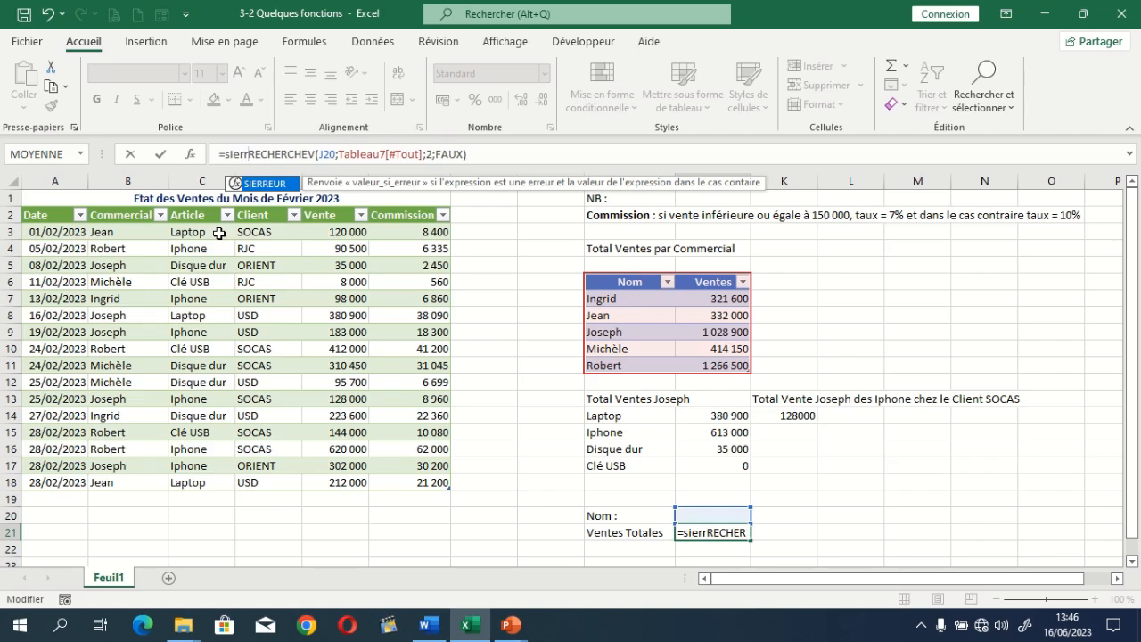
type("(")
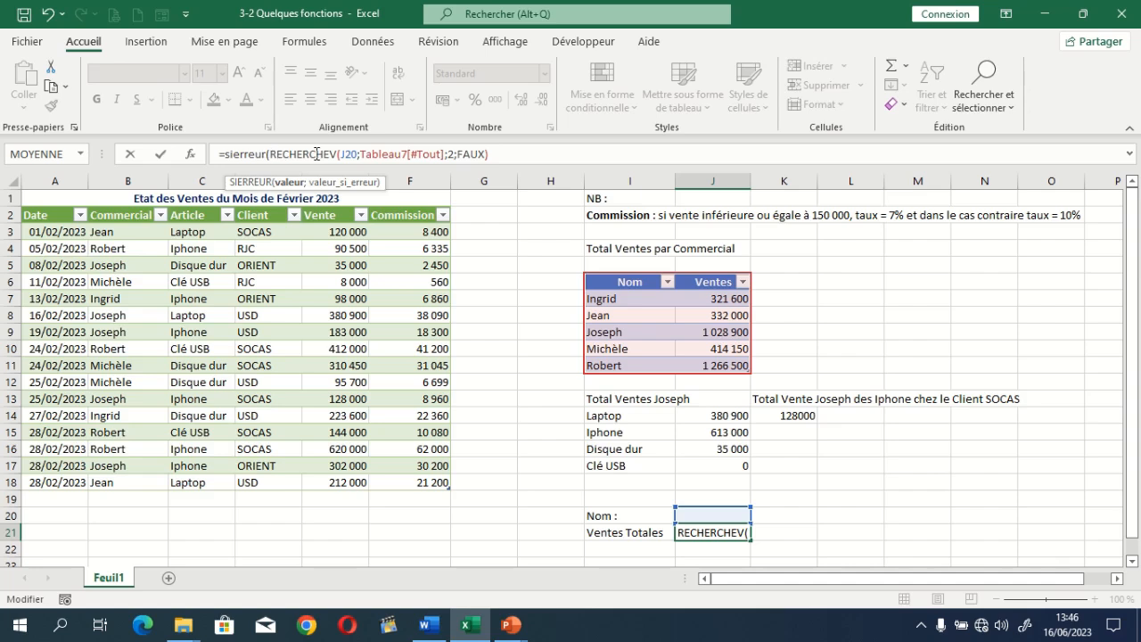
left_click(491, 155)
type(";")
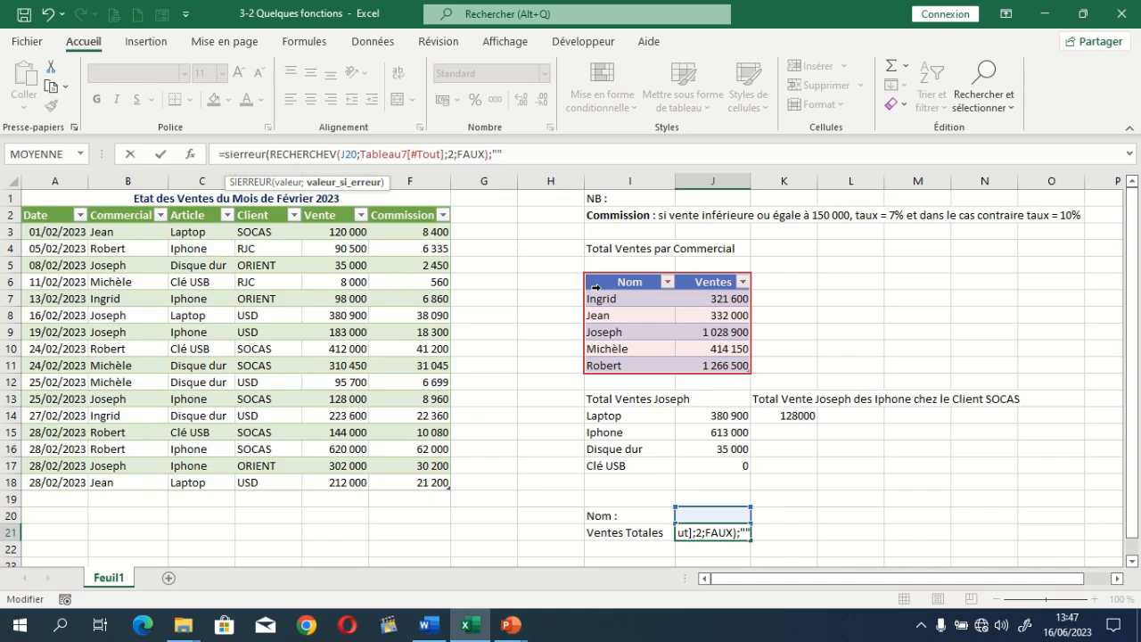
type(")")
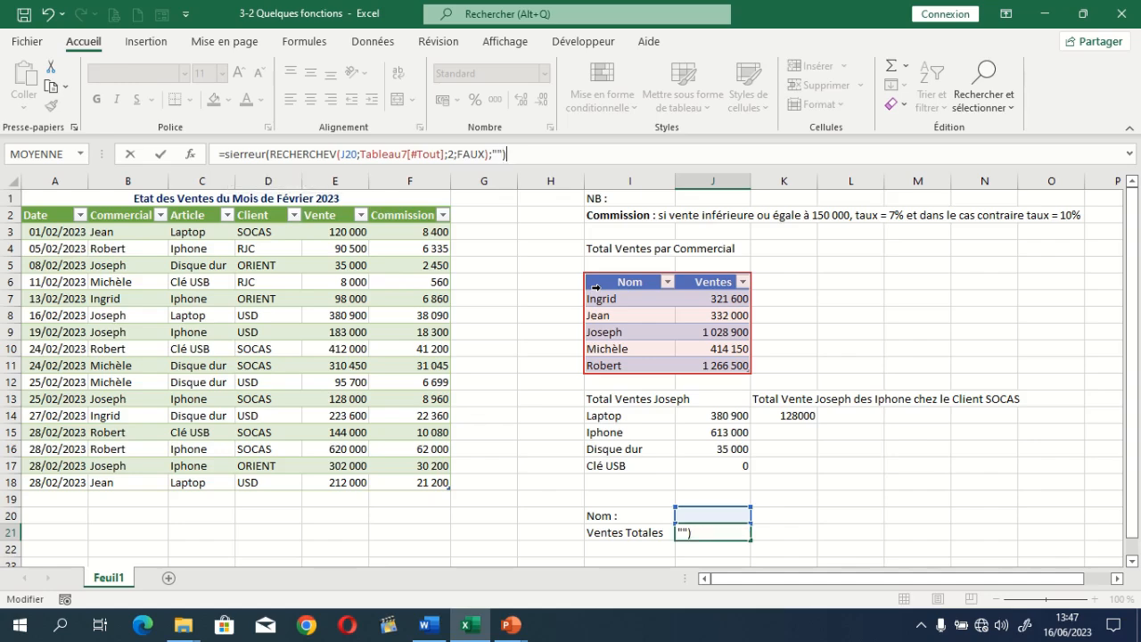
key("Return")
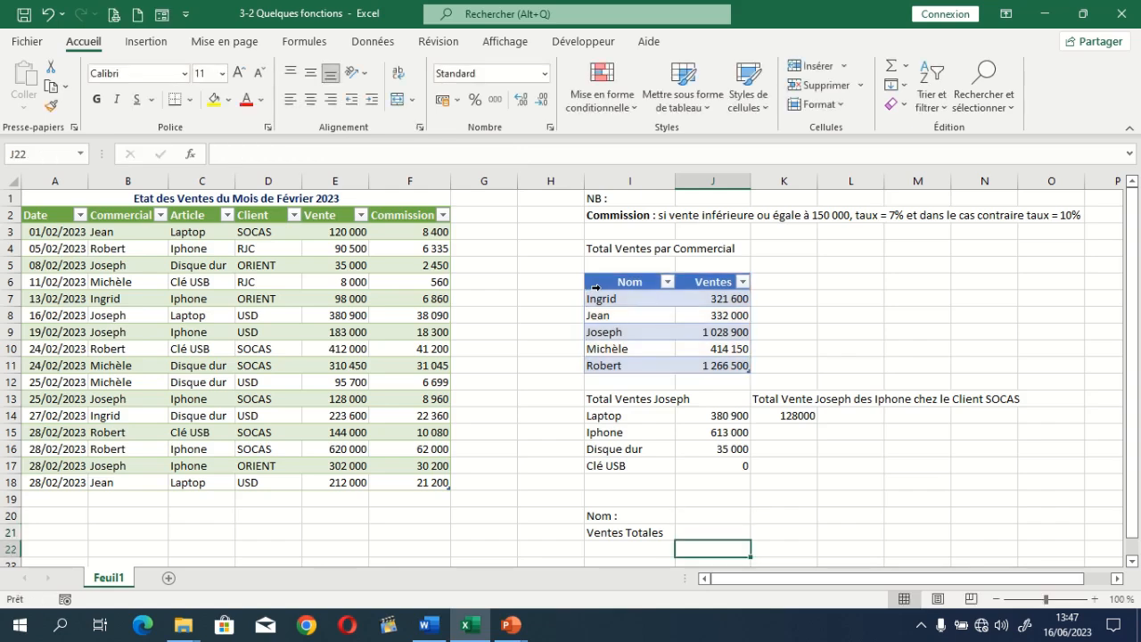
Test the SIERREUR formula by entering the third listed salesperson's name in J20, and clear the cell again.
left_click(722, 515)
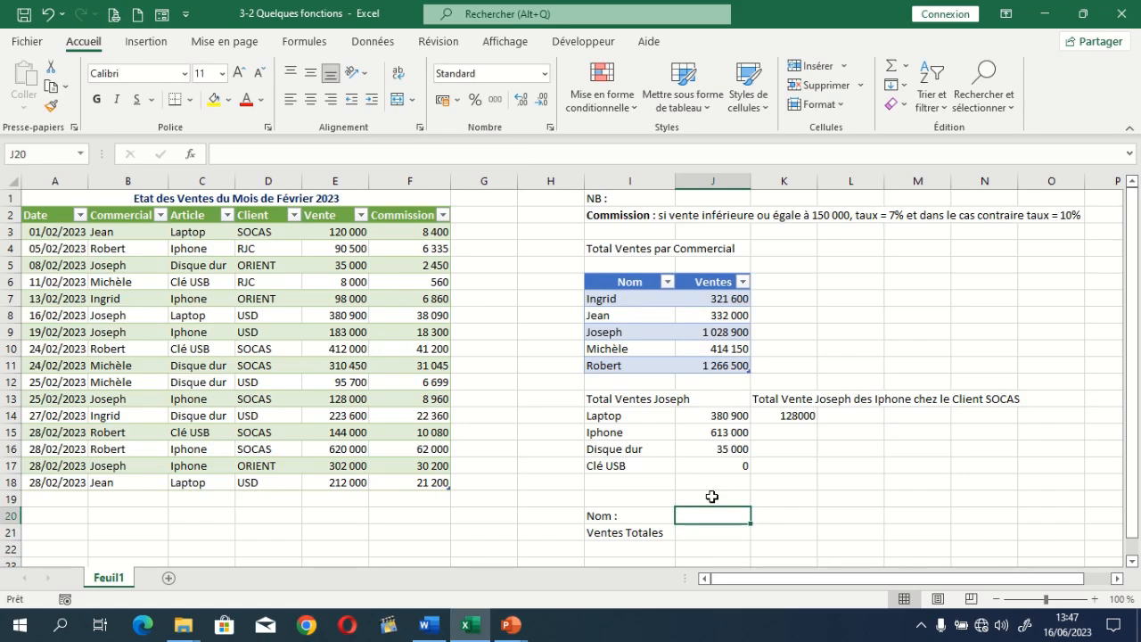
type("Joseph")
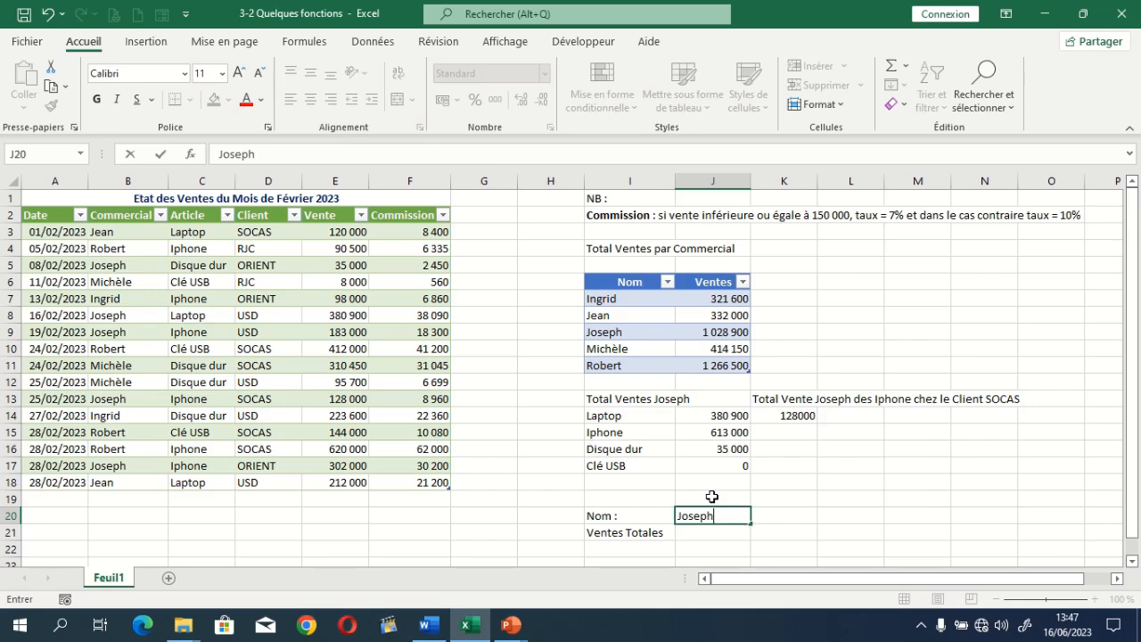
key("Return")
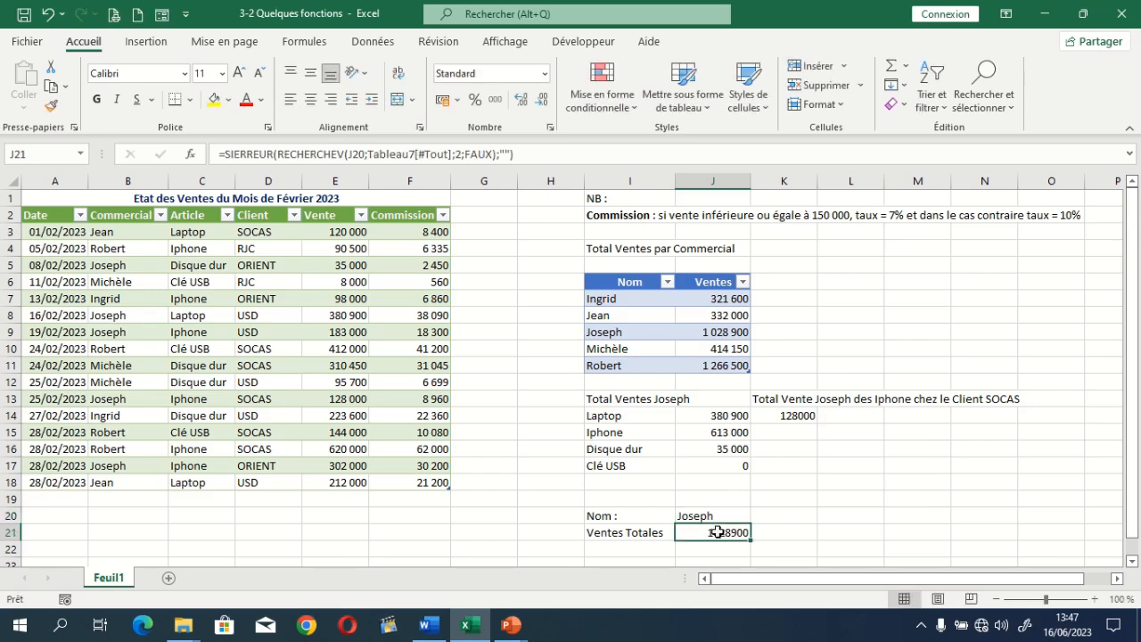
left_click(695, 515)
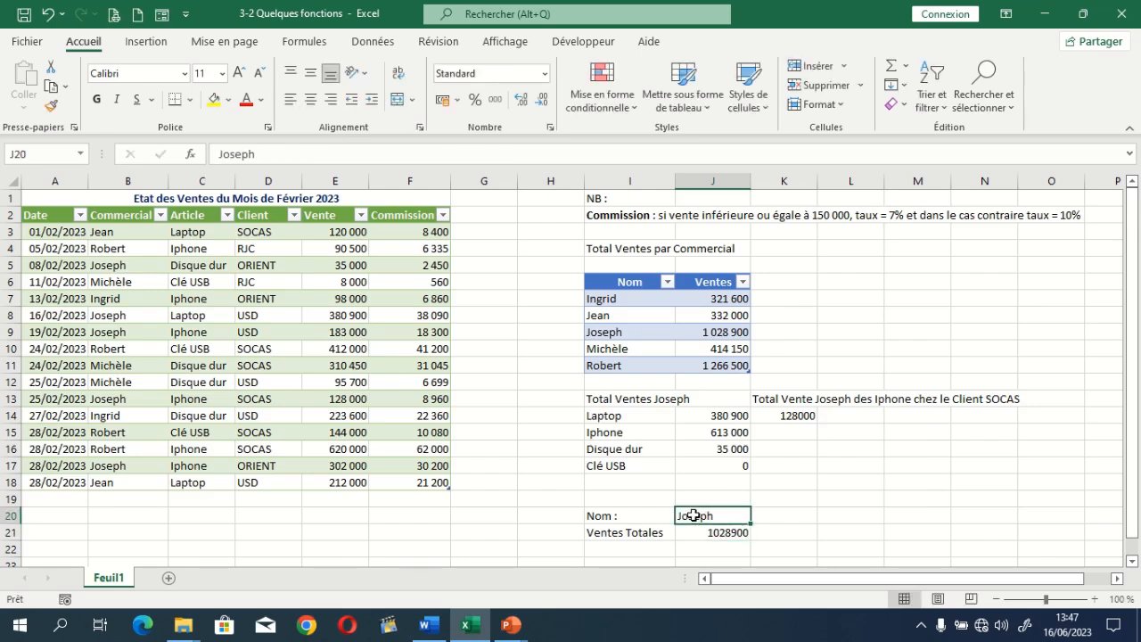
key("Delete")
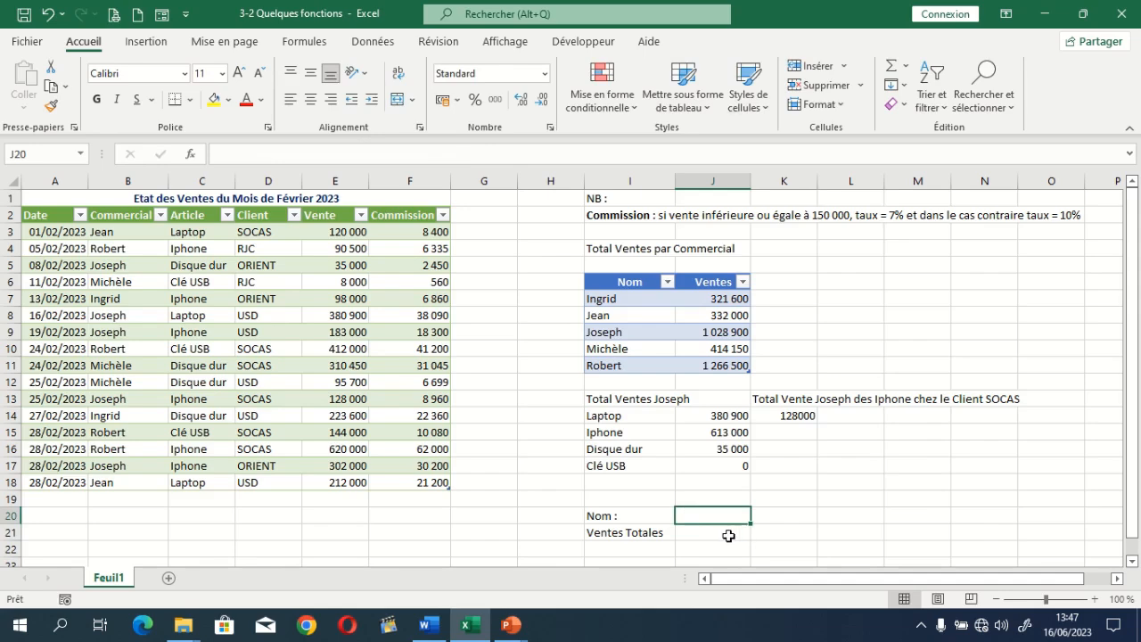
Replace the empty-text fallback of the SIERREUR formula in J21 with 0.
left_click(727, 533)
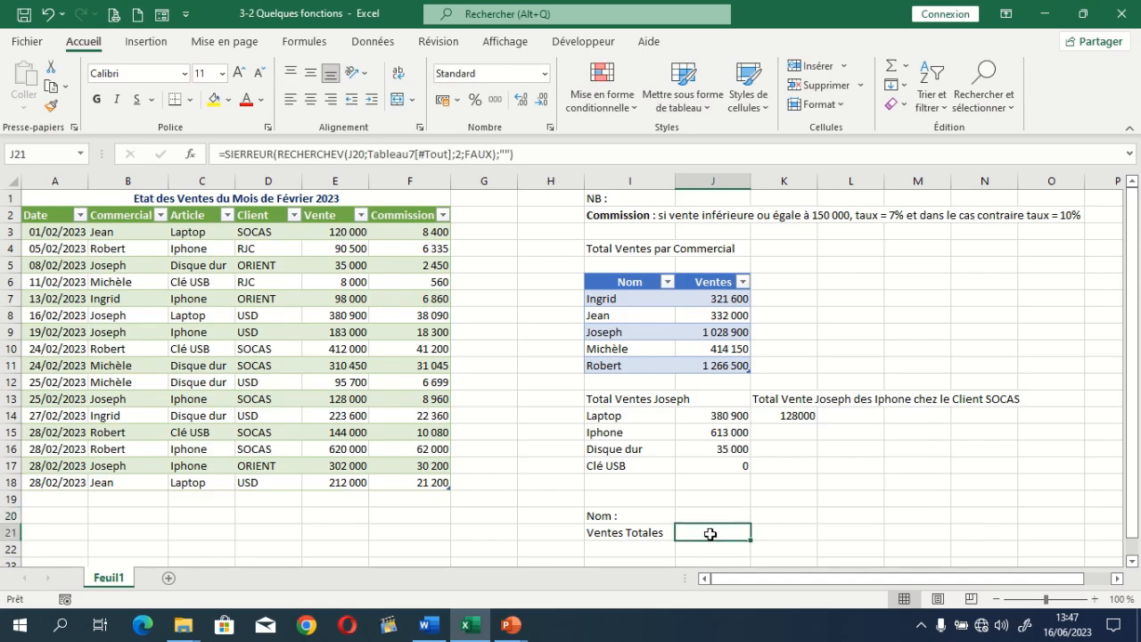
left_click(512, 157)
key("BackSpace")
key("BackSpace")
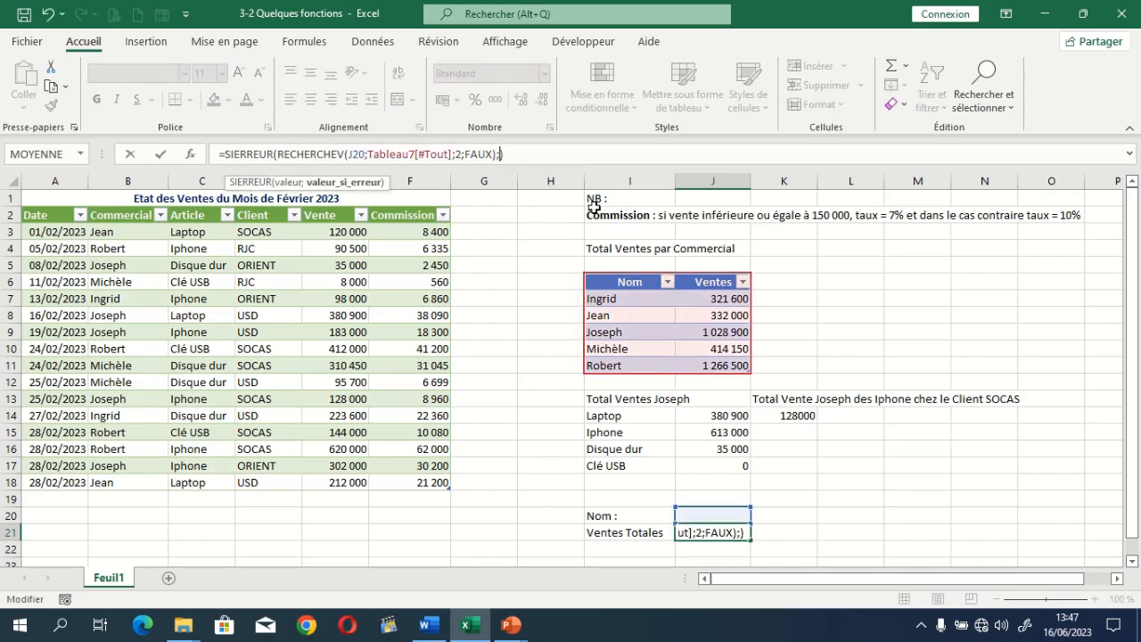
type("0")
key("Return")
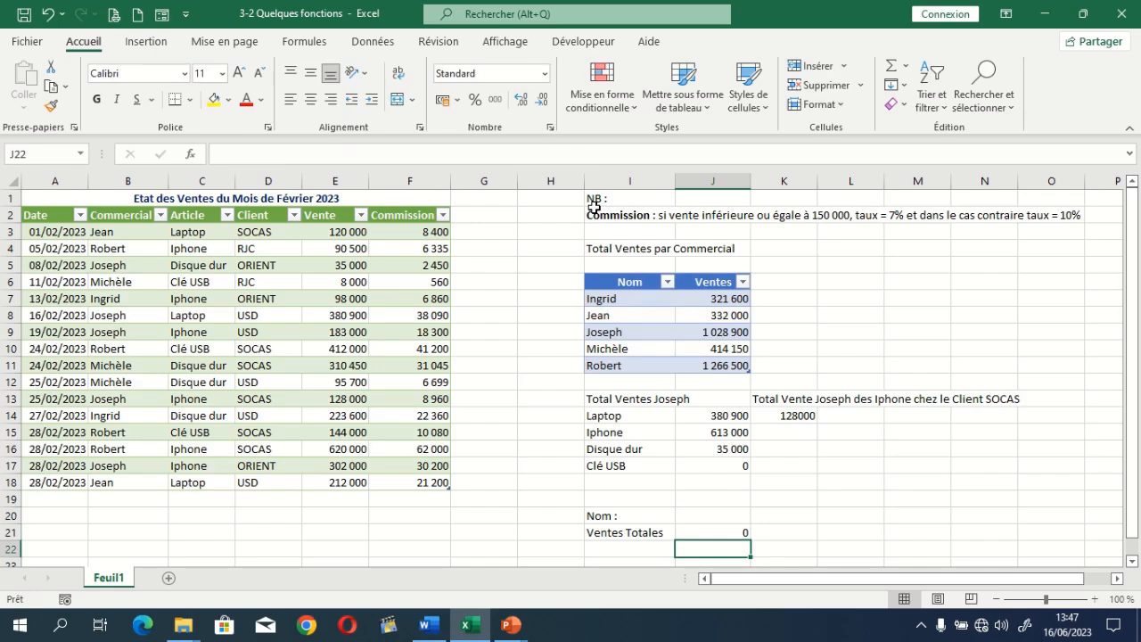
Enter the fourth listed salesperson's name in J20 to look up that person's total sales.
left_click(732, 517)
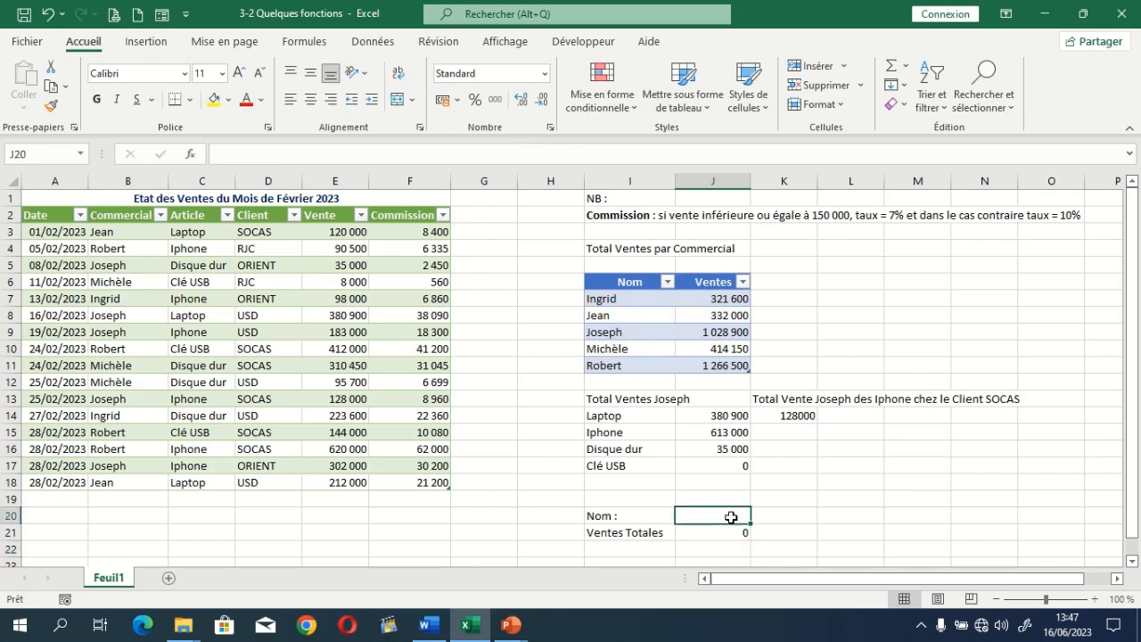
type("Michèle")
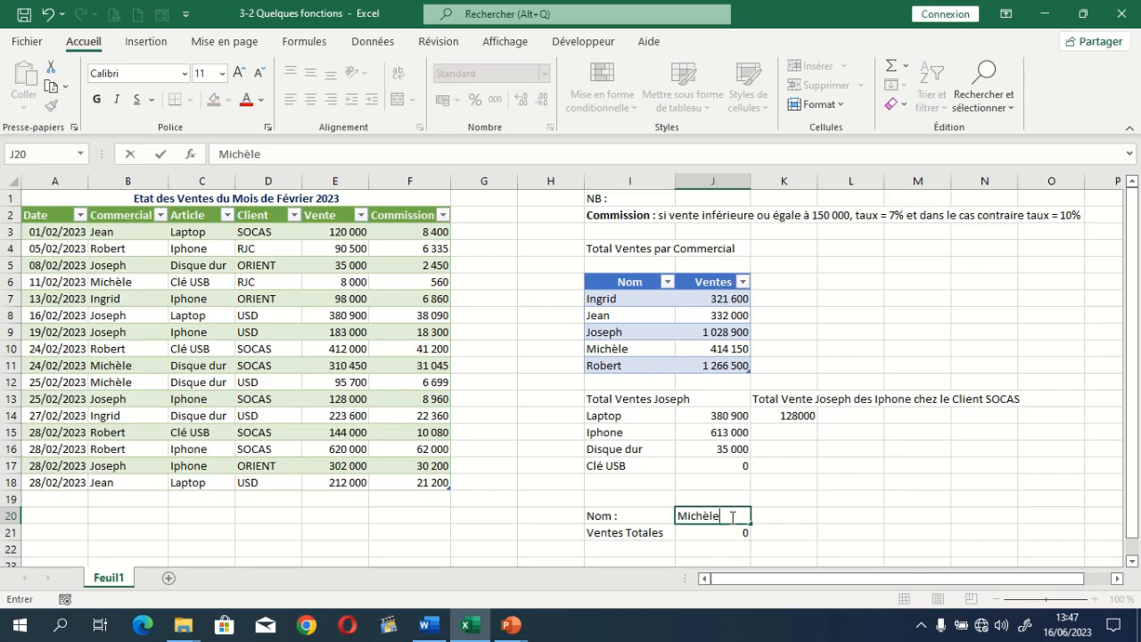
key("Return")
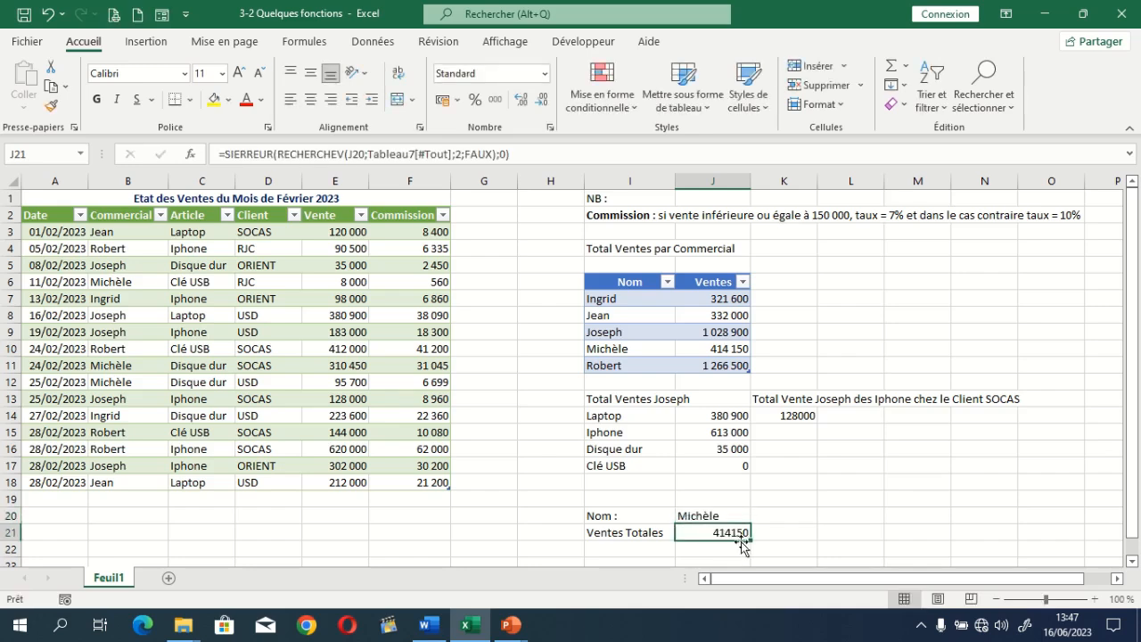